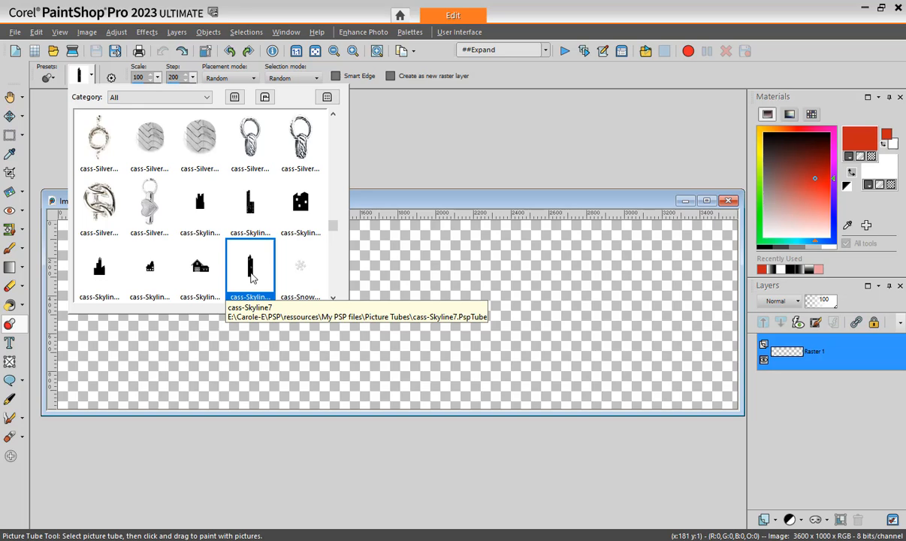
Choose the cass-Skyline7 picture tube and paint a row of buildings across the full width, about halfway down the canvas
{"action": "left_click", "coordinate": [250, 276]}
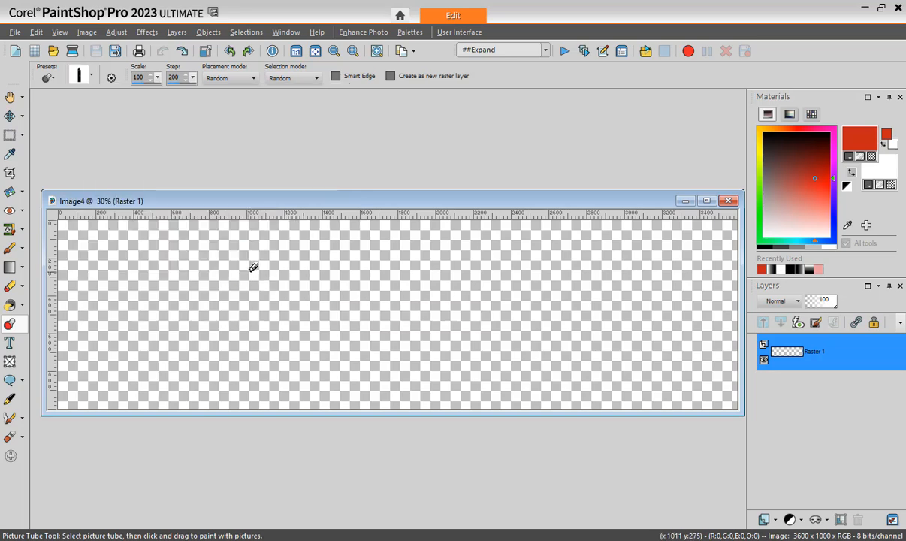
{"action": "left_click_drag", "start_coordinate": [361, 206], "coordinate": [359, 137]}
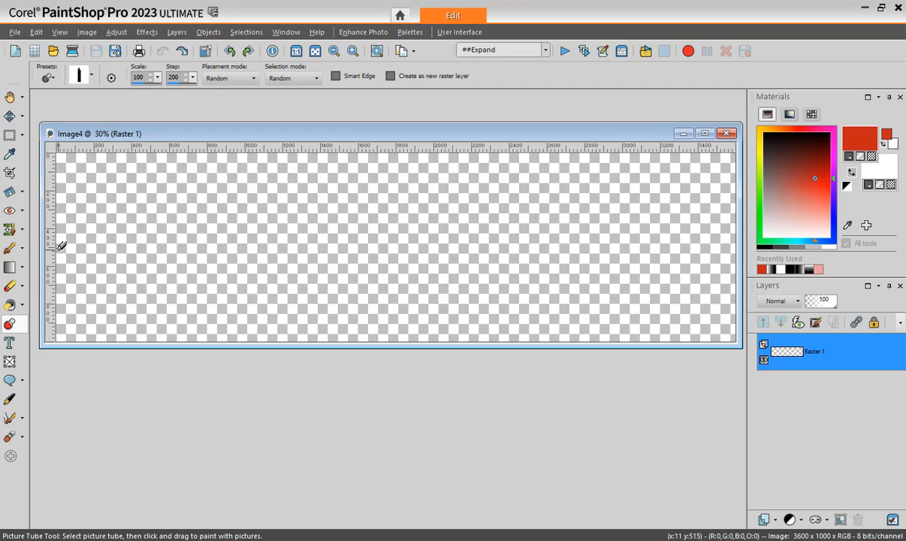
{"action": "left_click_drag", "start_coordinate": [63, 244], "coordinate": [734, 247]}
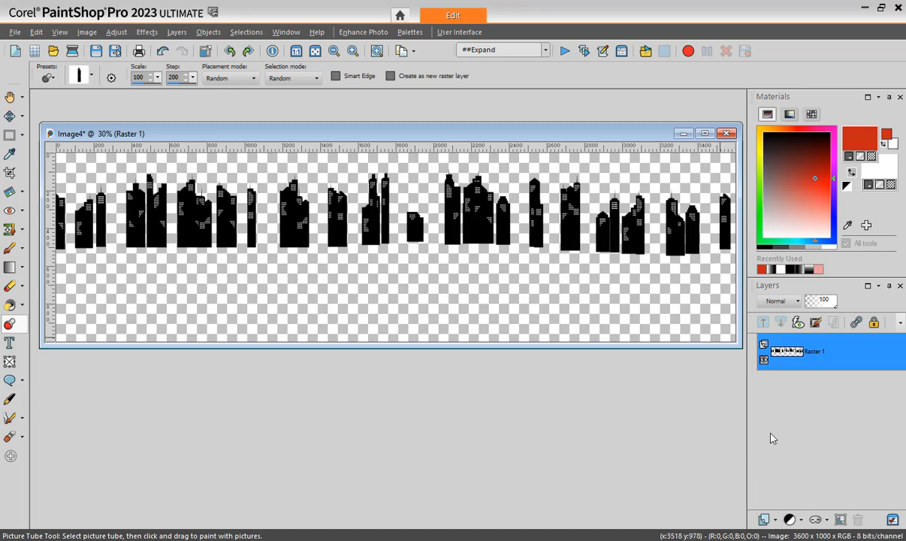
Add a second and a third raster layer, painting a full-width skyline row on each, slightly lower than the previous one
{"action": "left_click", "coordinate": [766, 519]}
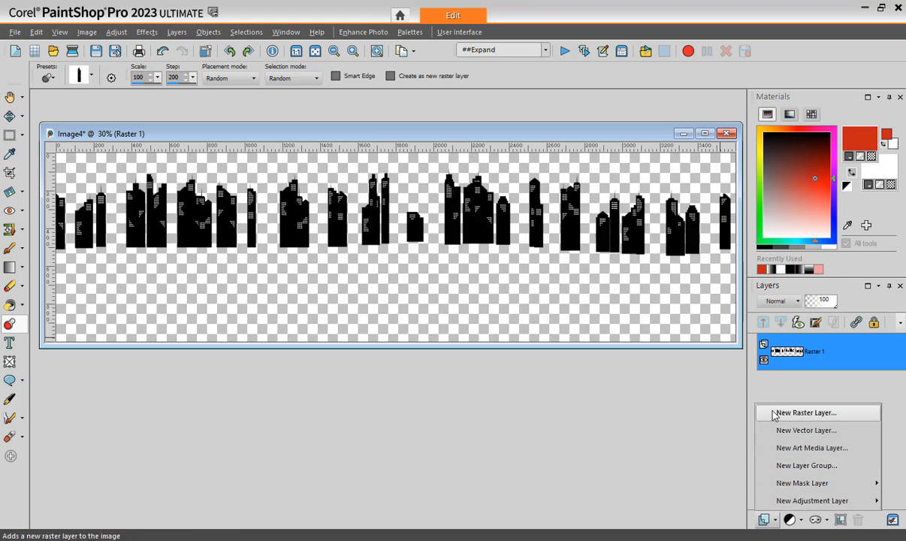
{"action": "left_click", "coordinate": [796, 412]}
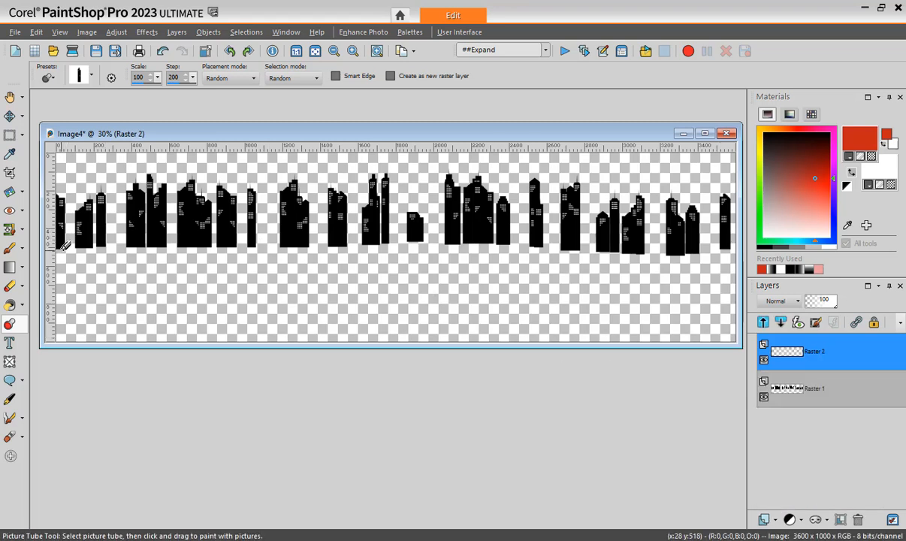
{"action": "mouse_move", "coordinate": [62, 255]}
{"action": "left_mouse_down"}
{"action": "mouse_move", "coordinate": [412, 248]}
{"action": "mouse_move", "coordinate": [728, 271]}
{"action": "left_mouse_up"}
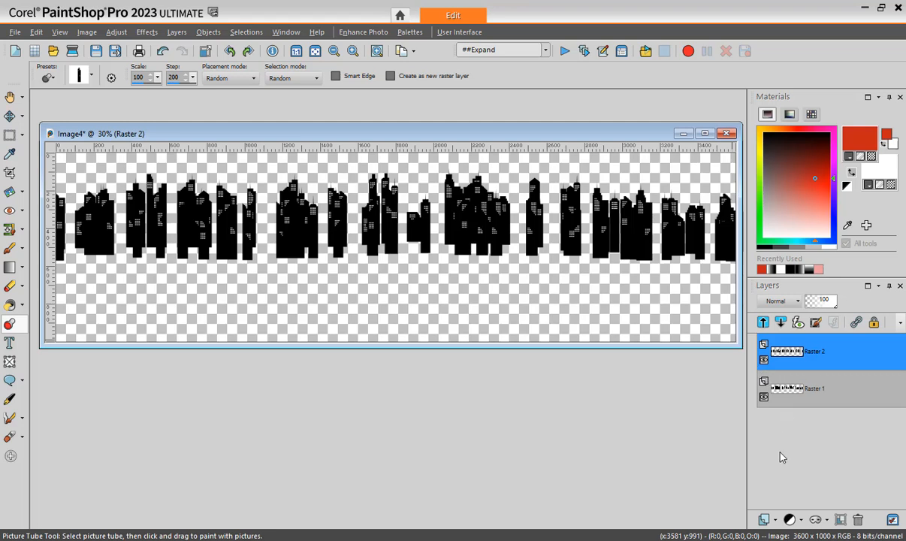
{"action": "left_click", "coordinate": [764, 520]}
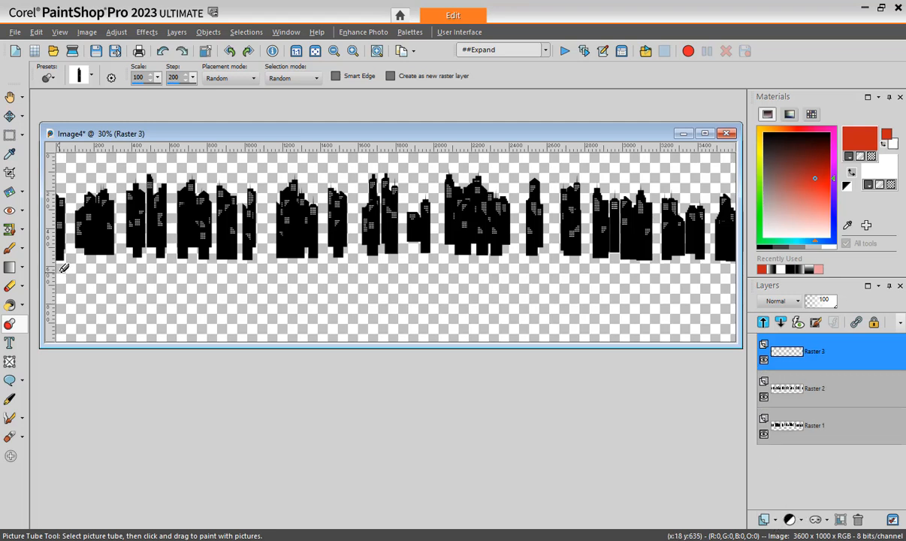
{"action": "mouse_move", "coordinate": [65, 271]}
{"action": "left_mouse_down"}
{"action": "mouse_move", "coordinate": [735, 273]}
{"action": "mouse_move", "coordinate": [710, 265]}
{"action": "left_mouse_up"}
Add a fourth and a fifth raster layer and paint a further, still lower row of buildings on each
{"action": "left_click", "coordinate": [777, 520]}
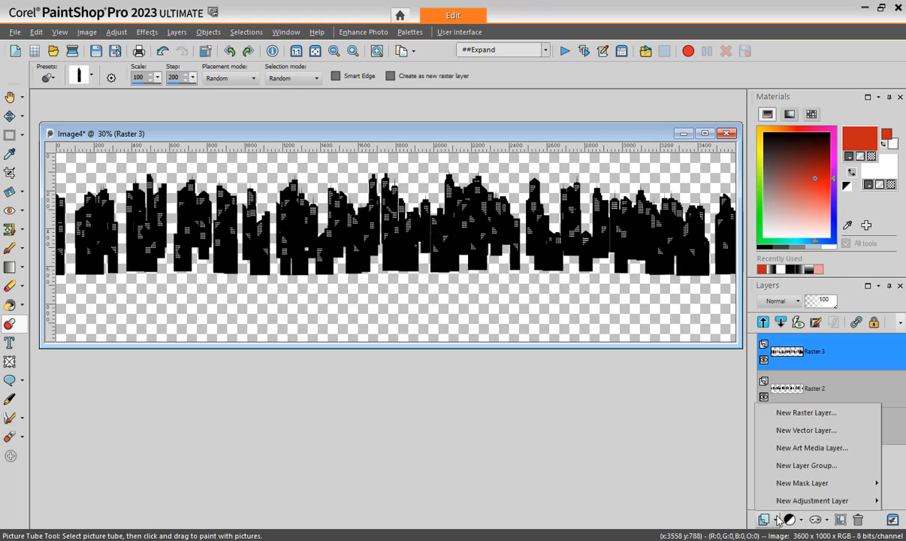
{"action": "left_click", "coordinate": [784, 414]}
{"action": "mouse_move", "coordinate": [65, 289]}
{"action": "left_mouse_down"}
{"action": "mouse_move", "coordinate": [714, 286]}
{"action": "mouse_move", "coordinate": [732, 305]}
{"action": "left_mouse_up"}
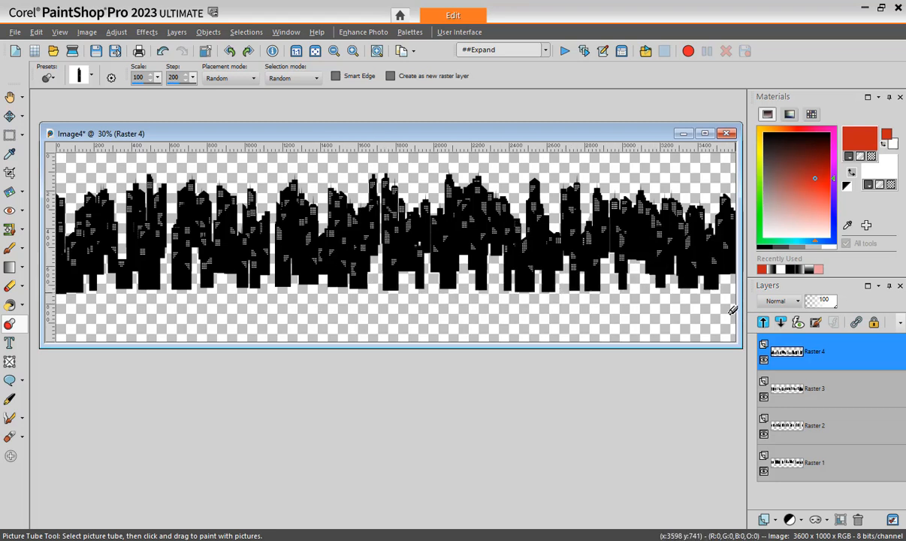
{"action": "left_click", "coordinate": [791, 519]}
{"action": "left_click", "coordinate": [810, 408]}
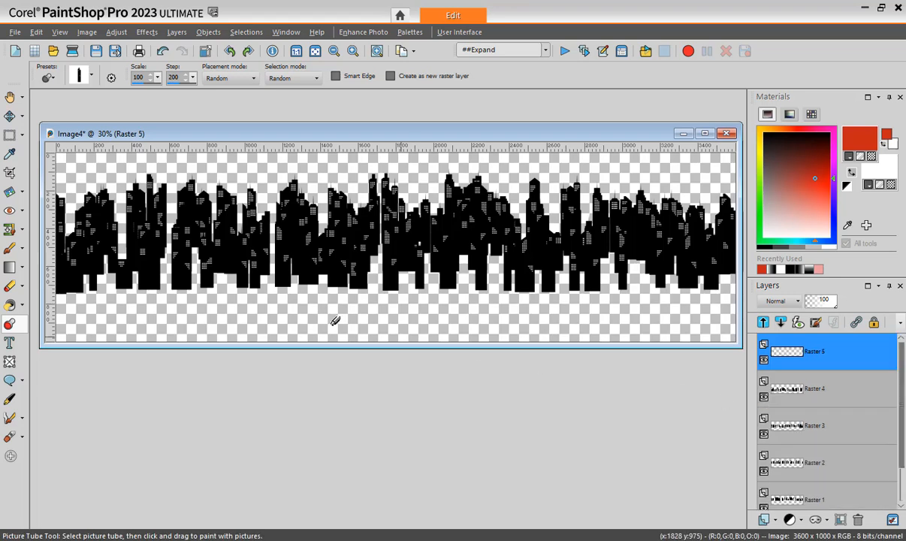
{"action": "mouse_move", "coordinate": [67, 302]}
{"action": "left_mouse_down"}
{"action": "mouse_move", "coordinate": [623, 301]}
{"action": "mouse_move", "coordinate": [688, 286]}
{"action": "left_mouse_up"}
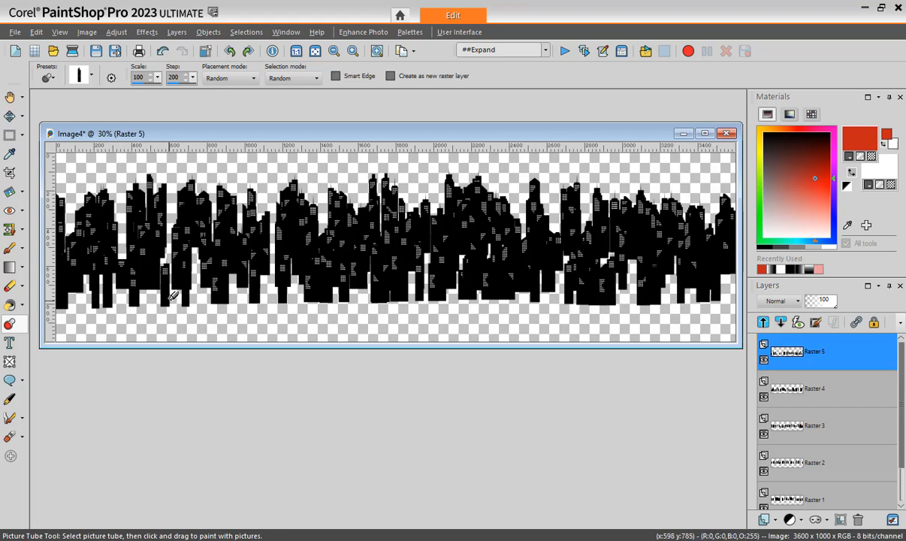
Set the picture tube step to 105 and paint a denser, lowest skyline row on a sixth raster layer
{"action": "double_click", "coordinate": [172, 81]}
{"action": "type", "text": "105"}
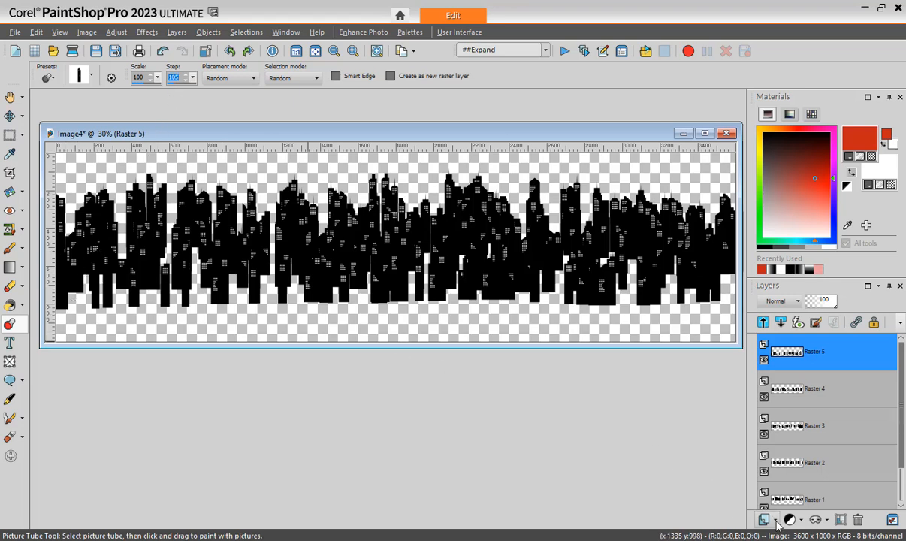
{"action": "left_click", "coordinate": [777, 521]}
{"action": "left_click", "coordinate": [782, 413]}
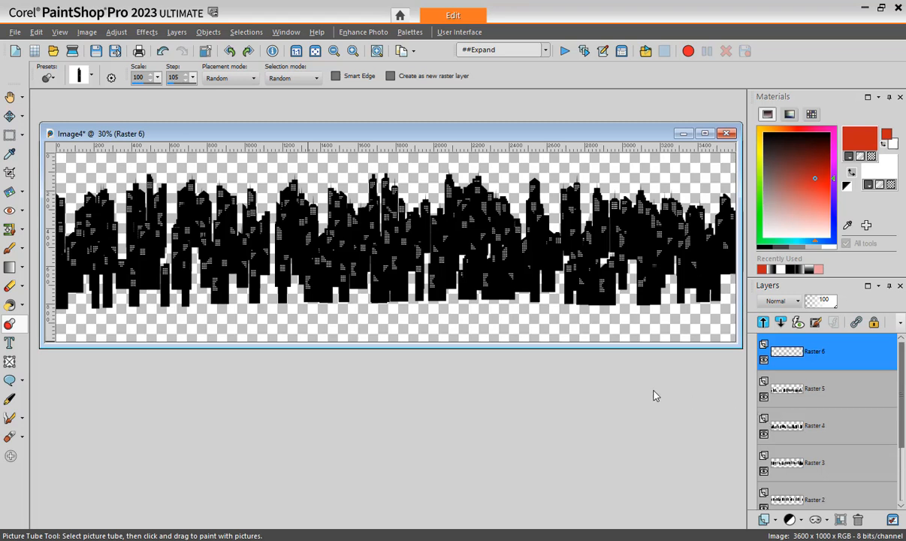
{"action": "mouse_move", "coordinate": [64, 318]}
{"action": "left_mouse_down"}
{"action": "mouse_move", "coordinate": [64, 311]}
{"action": "mouse_move", "coordinate": [168, 308]}
{"action": "mouse_move", "coordinate": [731, 304]}
{"action": "left_mouse_up"}
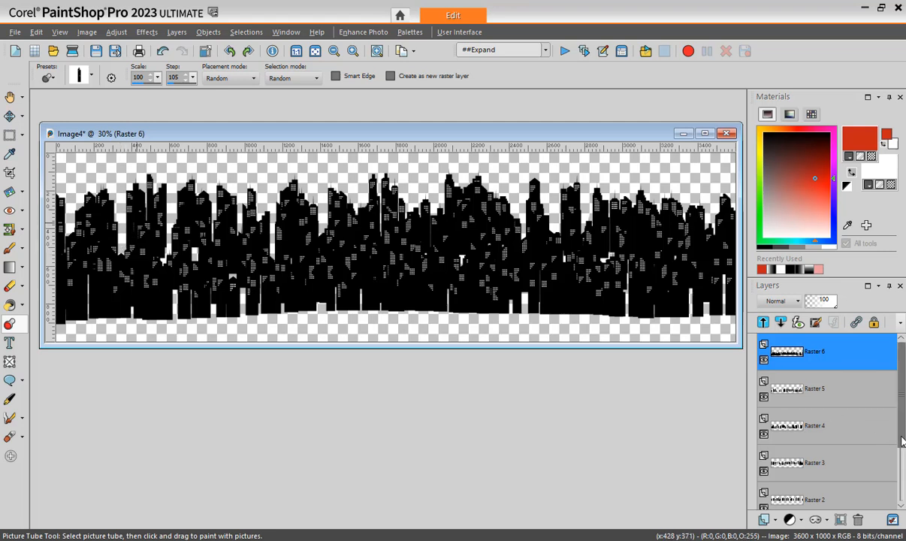
Hide the layers Raster 2 through Raster 6 to isolate Raster 1
{"action": "scroll", "coordinate": [842, 428], "scroll_direction": "down", "scroll_amount": 2}
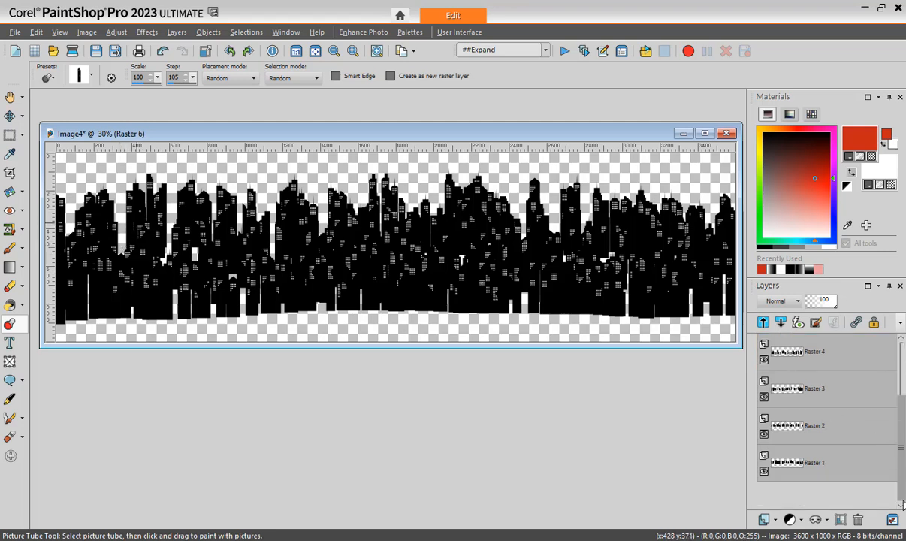
{"action": "left_click", "coordinate": [764, 435]}
{"action": "left_click", "coordinate": [764, 396]}
{"action": "left_click", "coordinate": [764, 360]}
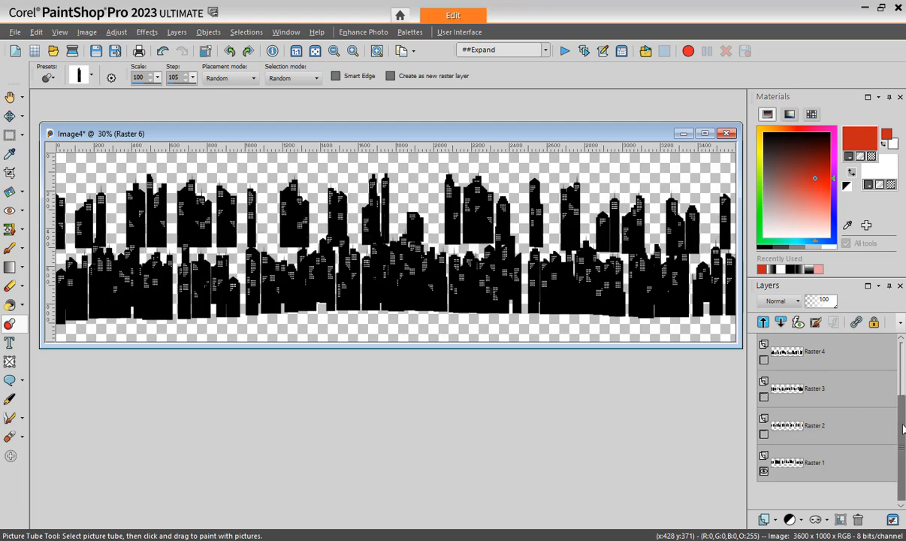
{"action": "scroll", "coordinate": [902, 429], "scroll_direction": "up", "scroll_amount": 2}
{"action": "left_click", "coordinate": [764, 397]}
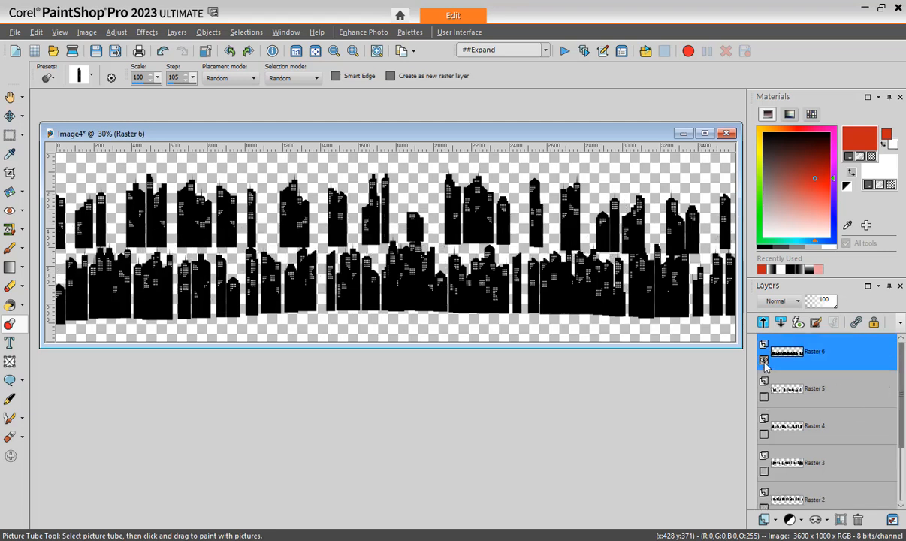
{"action": "left_click", "coordinate": [764, 361]}
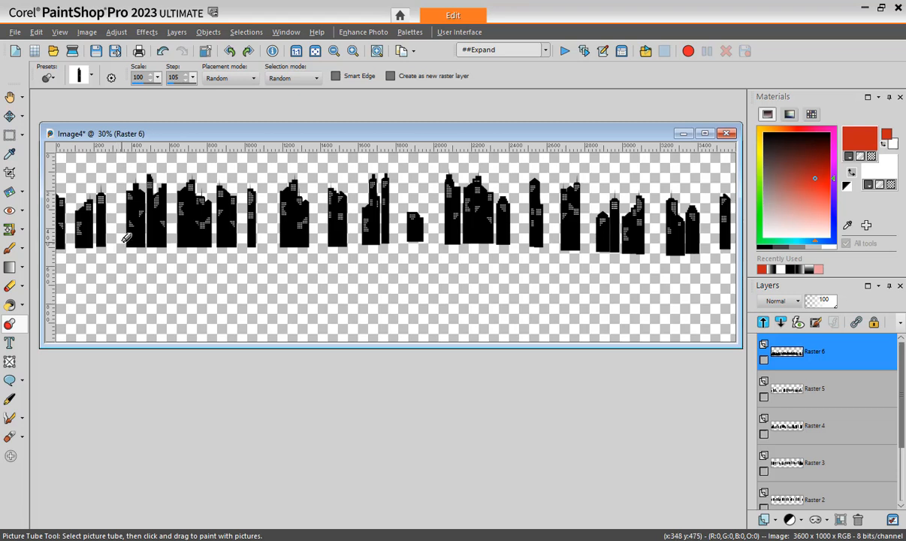
Fill gaps between the buildings on Raster 1 with additional skyline tubes along the same baseline
{"action": "scroll", "coordinate": [827, 436], "scroll_direction": "down", "scroll_amount": 2}
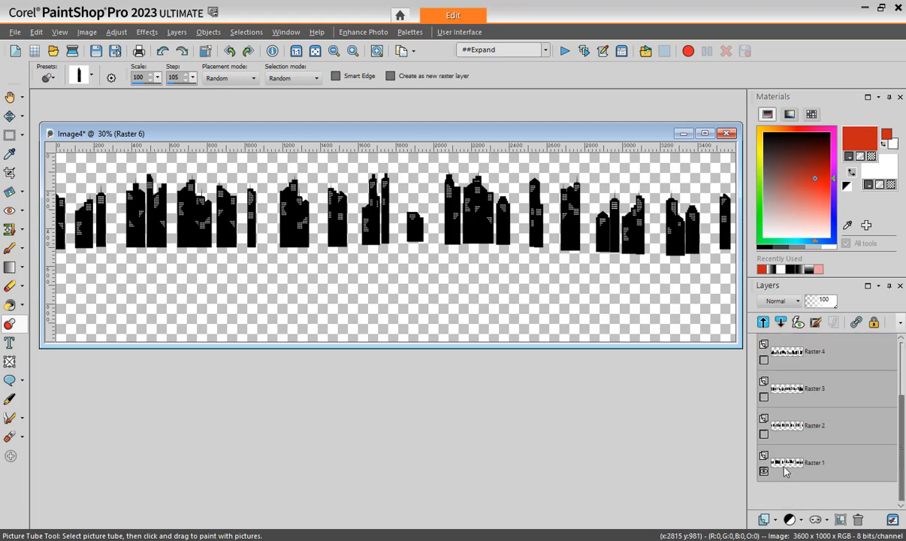
{"action": "left_click", "coordinate": [788, 464]}
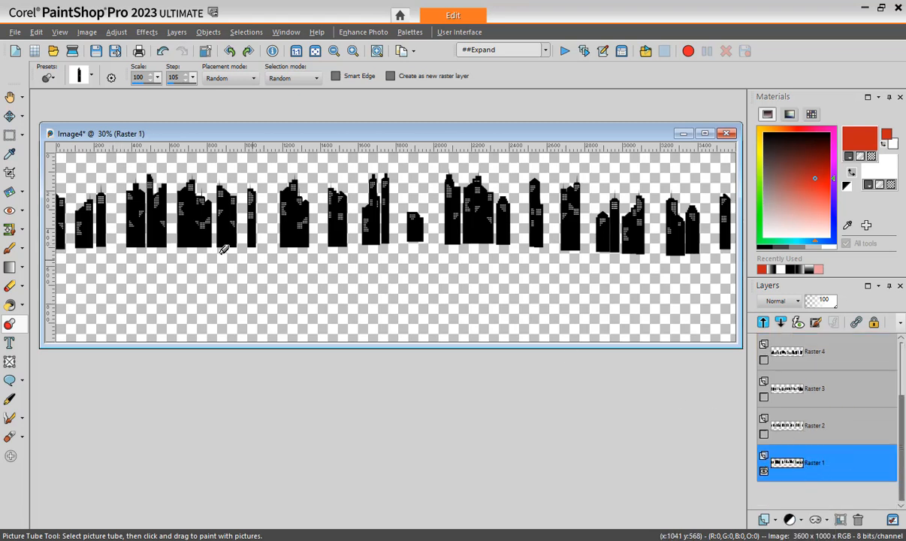
{"action": "left_click", "coordinate": [121, 240]}
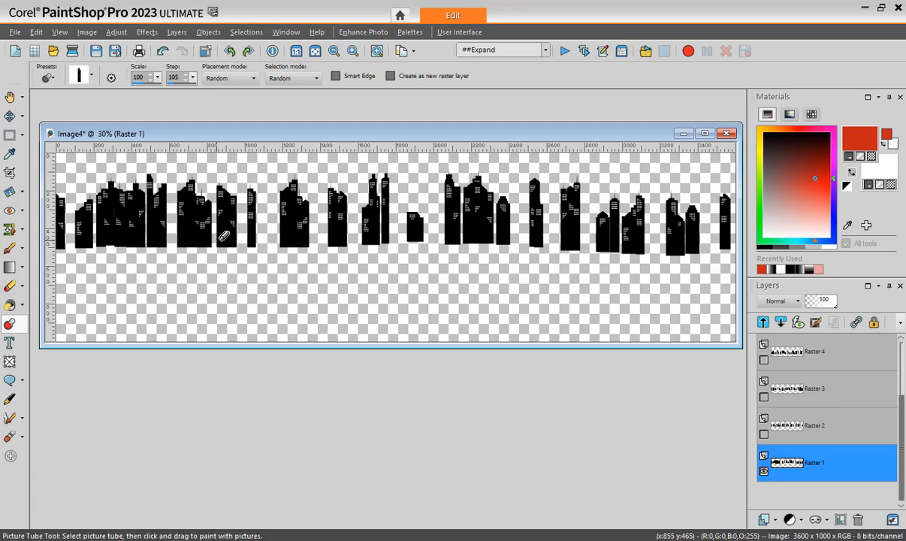
{"action": "left_click", "coordinate": [266, 245]}
{"action": "left_click", "coordinate": [273, 245]}
{"action": "mouse_move", "coordinate": [344, 240]}
{"action": "left_mouse_down"}
{"action": "mouse_move", "coordinate": [320, 242]}
{"action": "mouse_move", "coordinate": [444, 239]}
{"action": "left_mouse_up"}
{"action": "mouse_move", "coordinate": [539, 242]}
{"action": "left_mouse_down"}
{"action": "mouse_move", "coordinate": [500, 239]}
{"action": "mouse_move", "coordinate": [676, 248]}
{"action": "mouse_move", "coordinate": [674, 230]}
{"action": "mouse_move", "coordinate": [687, 239]}
{"action": "left_mouse_up"}
{"action": "left_click", "coordinate": [69, 231]}
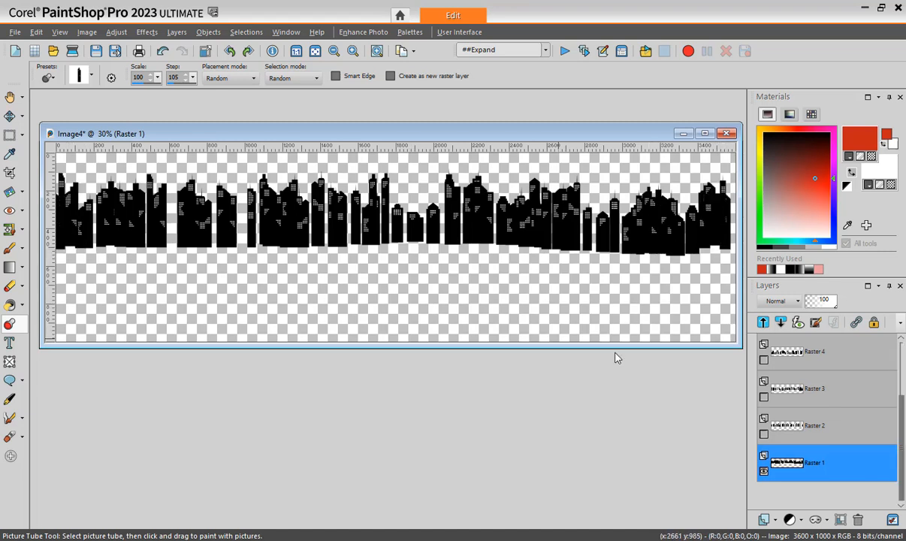
Show and select Raster 2, and fill the gaps in the first half of its row with more buildings
{"action": "left_click", "coordinate": [764, 435]}
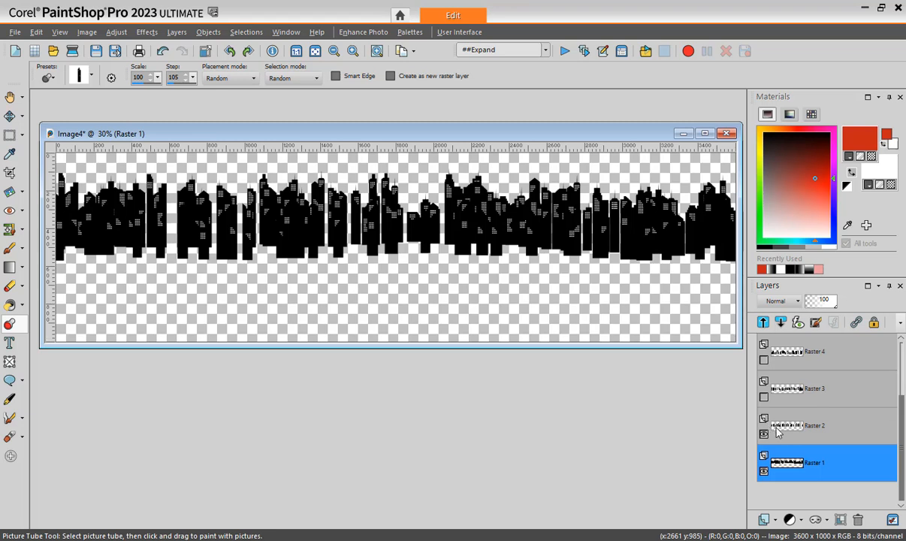
{"action": "left_click", "coordinate": [784, 434]}
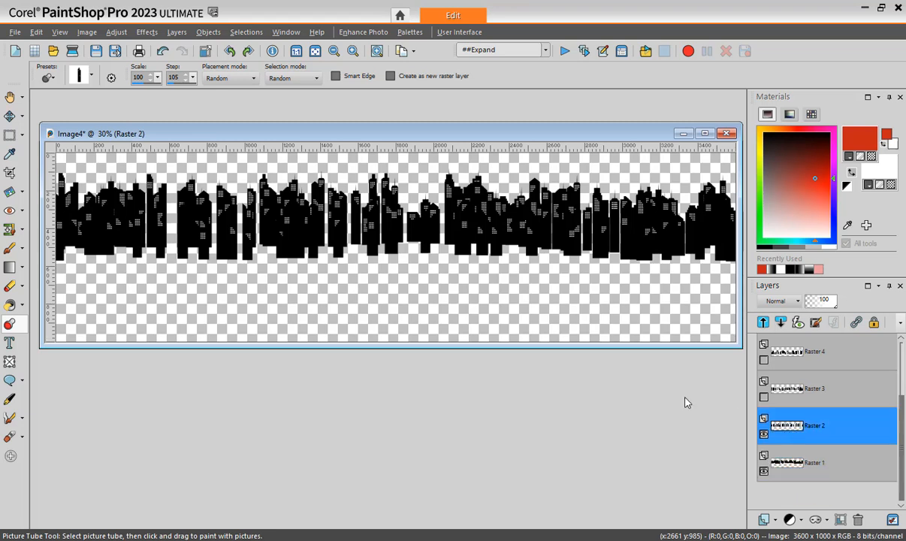
{"action": "mouse_move", "coordinate": [74, 251]}
{"action": "left_mouse_down"}
{"action": "mouse_move", "coordinate": [264, 252]}
{"action": "mouse_move", "coordinate": [343, 239]}
{"action": "left_mouse_up"}
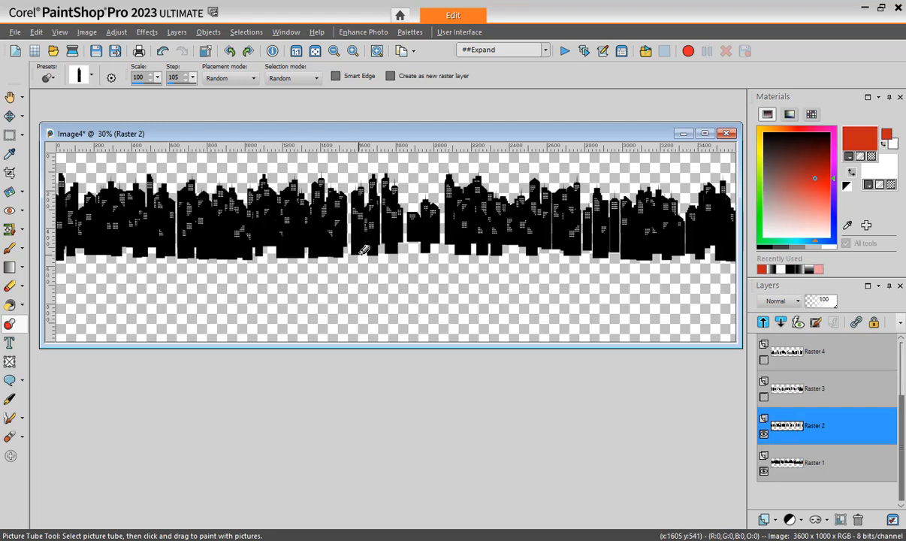
Turn the visibility of Raster 3, Raster 4 and Raster 5 back on
{"action": "left_click", "coordinate": [764, 396]}
{"action": "left_click", "coordinate": [764, 359]}
{"action": "scroll", "coordinate": [901, 435], "scroll_direction": "up", "scroll_amount": 1}
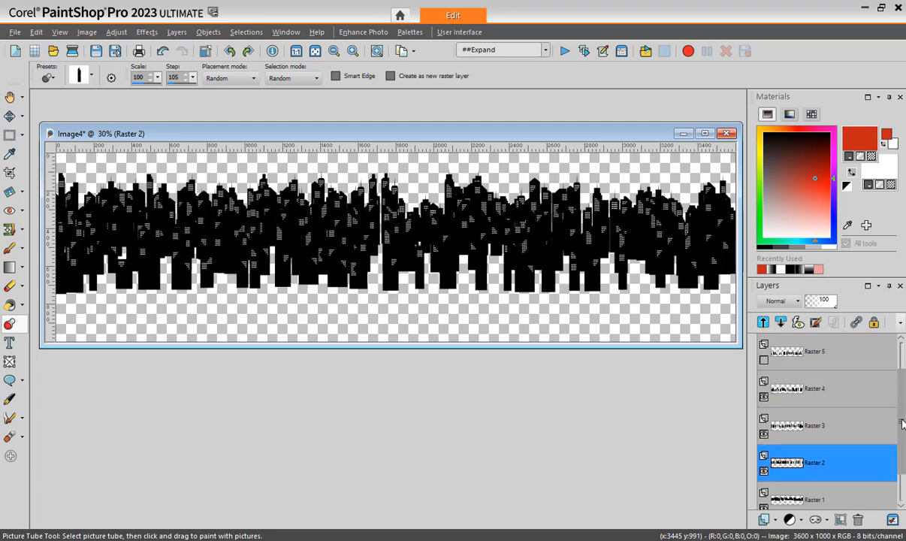
{"action": "left_click", "coordinate": [765, 360]}
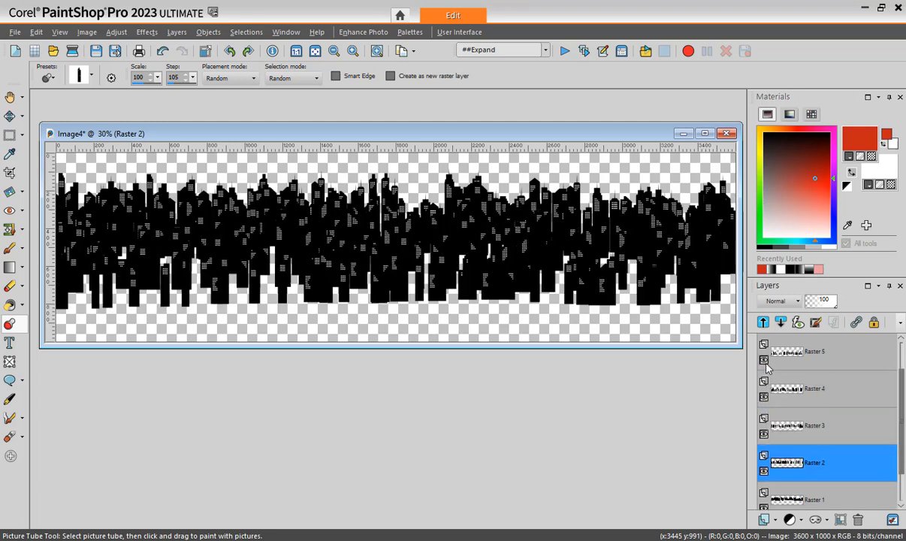
{"action": "scroll", "coordinate": [899, 391], "scroll_direction": "up", "scroll_amount": 1}
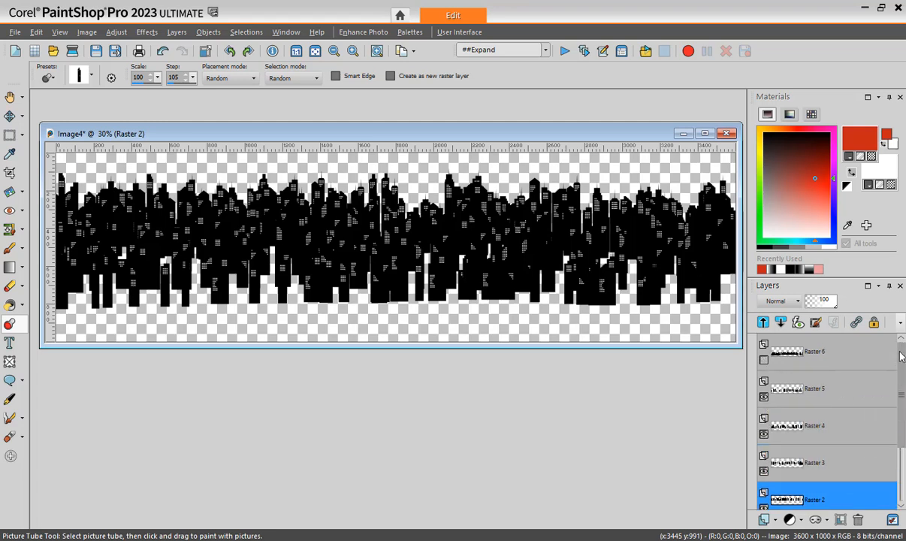
{"action": "left_click", "coordinate": [764, 361]}
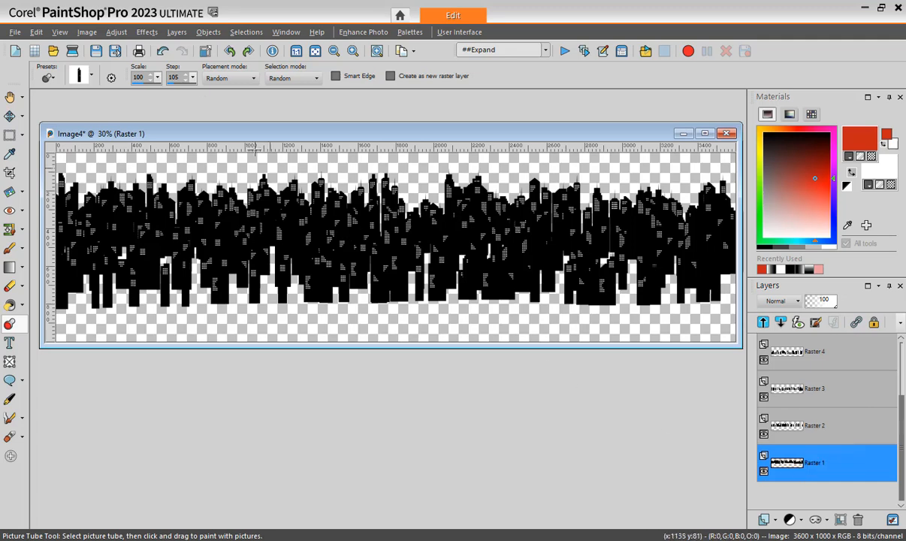
Lighten Raster 1 with Brightness/Contrast, setting brightness to 154 and keeping contrast at 0
{"action": "left_click", "coordinate": [117, 32]}
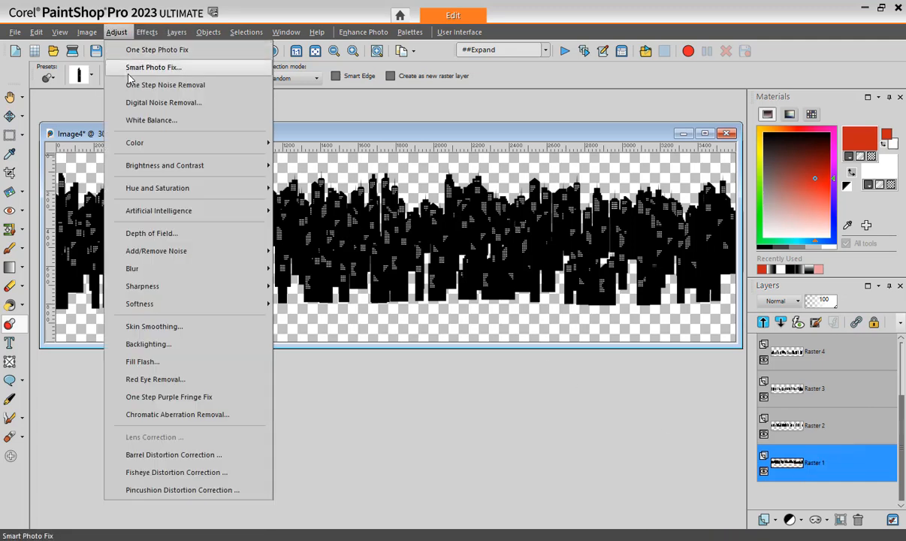
{"action": "mouse_move", "coordinate": [158, 166]}
{"action": "left_click", "coordinate": [297, 161]}
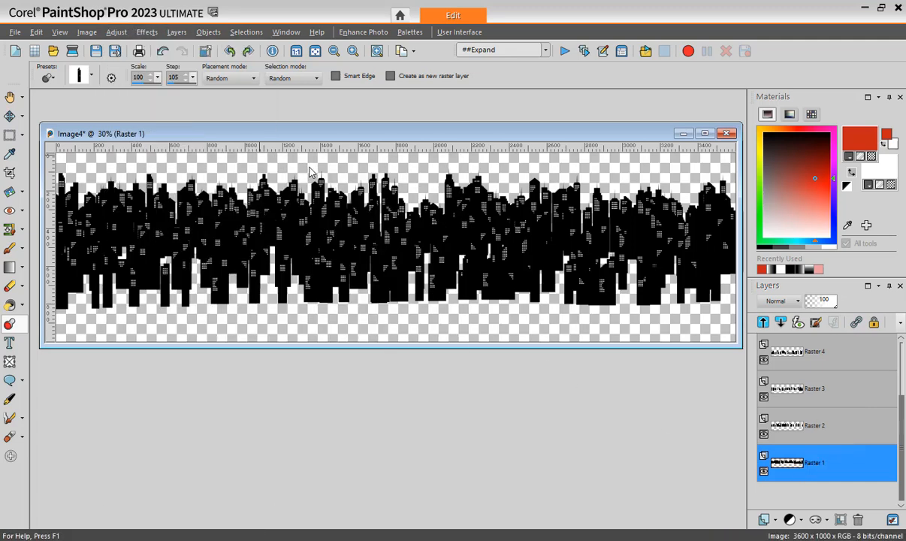
{"action": "left_click_drag", "start_coordinate": [422, 271], "coordinate": [445, 271]}
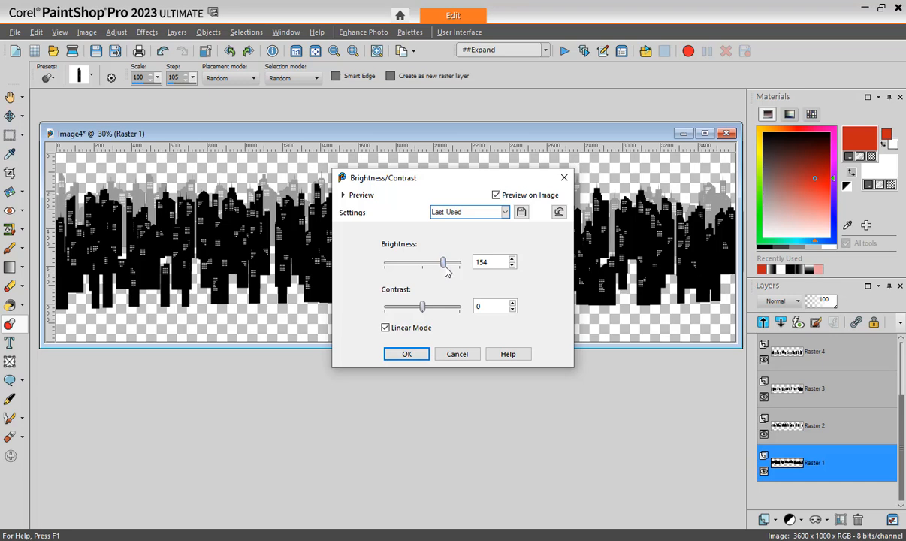
{"action": "left_click", "coordinate": [409, 354]}
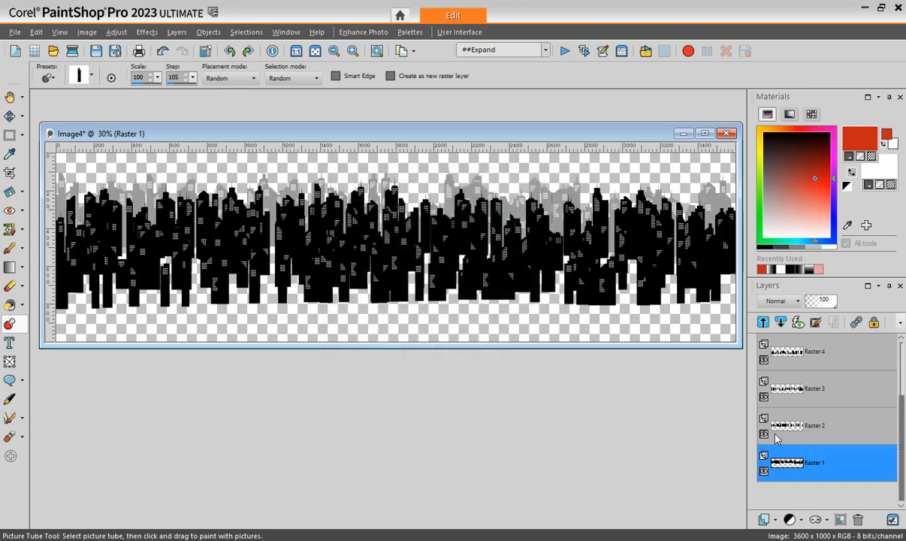
Lighten Raster 2 with Brightness/Contrast, setting brightness to 113 and keeping contrast at 0
{"action": "left_click", "coordinate": [789, 433]}
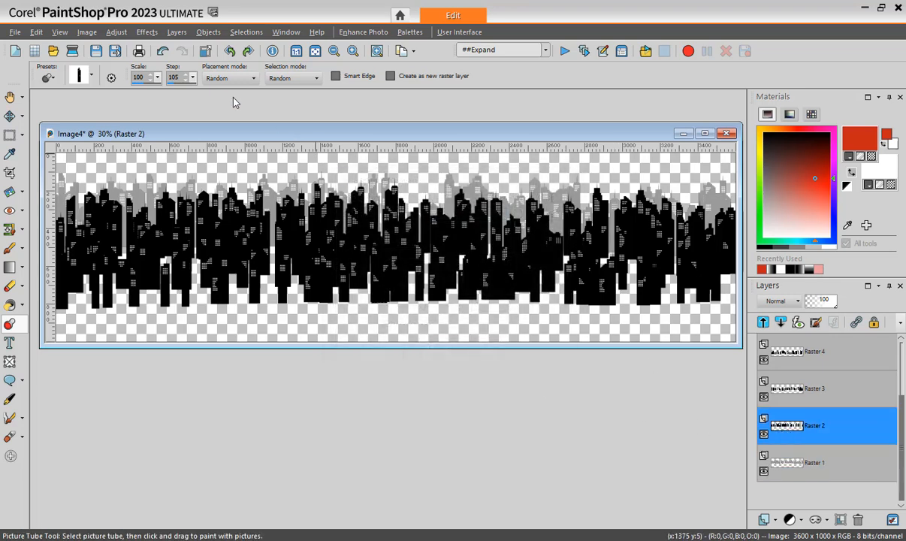
{"action": "left_click", "coordinate": [117, 33]}
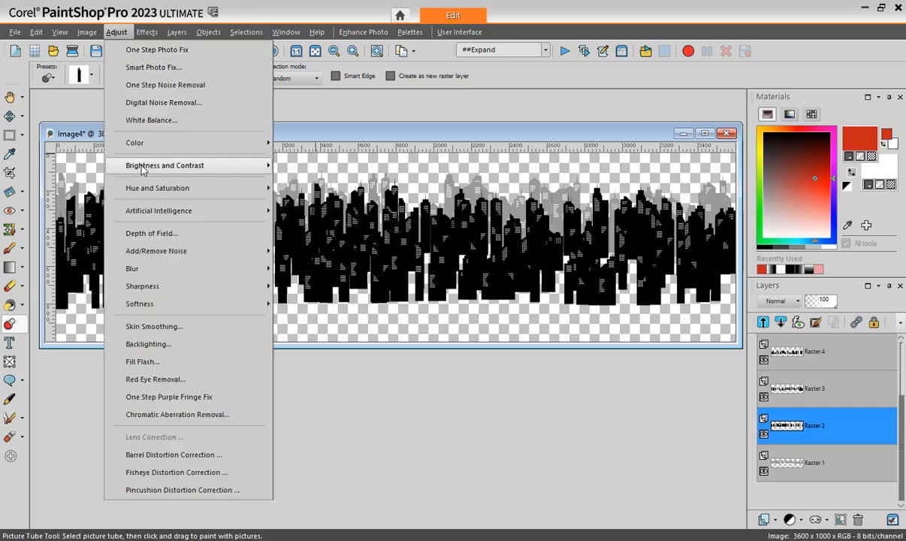
{"action": "mouse_move", "coordinate": [245, 165]}
{"action": "left_click", "coordinate": [315, 168]}
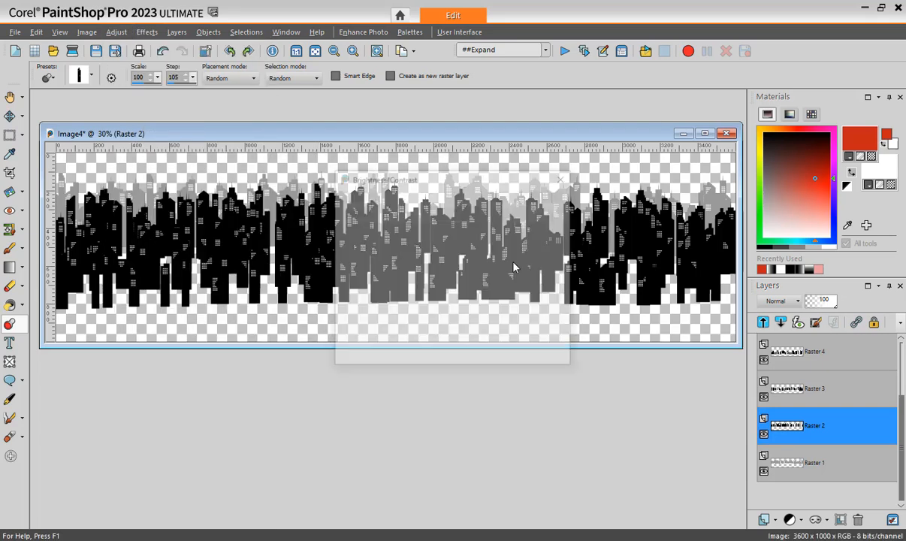
{"action": "left_click_drag", "start_coordinate": [444, 268], "coordinate": [440, 269]}
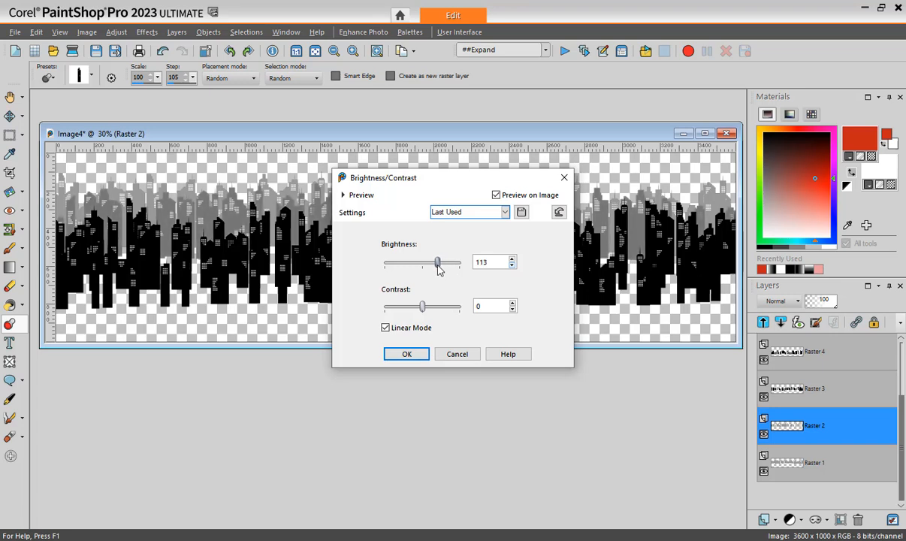
{"action": "left_click", "coordinate": [408, 355]}
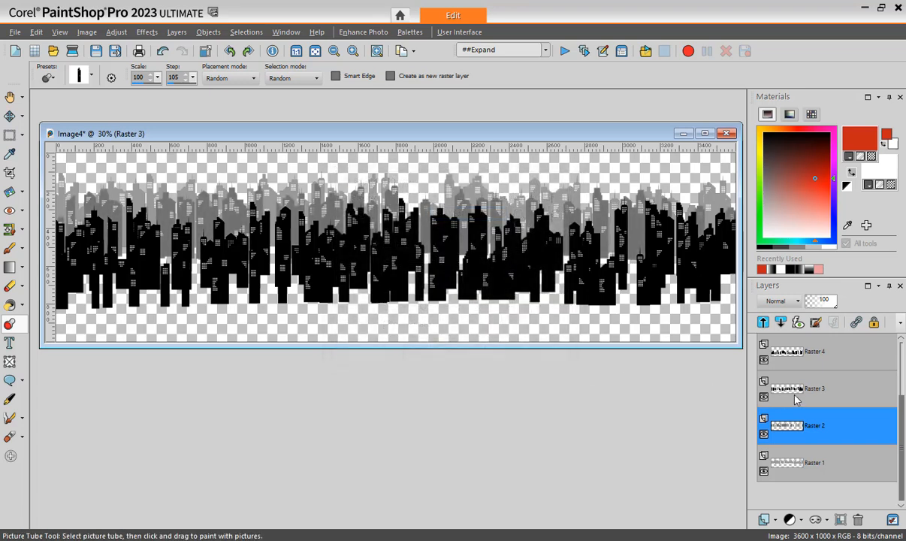
Lighten Raster 3 with Brightness/Contrast, setting brightness to 80 and keeping contrast at 0
{"action": "left_click", "coordinate": [796, 401]}
{"action": "left_click", "coordinate": [116, 33]}
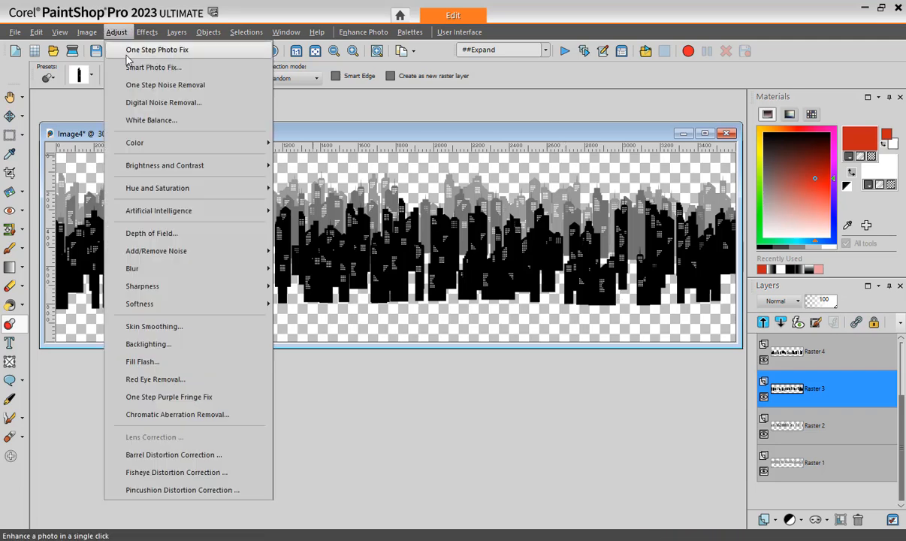
{"action": "mouse_move", "coordinate": [162, 164]}
{"action": "left_click", "coordinate": [301, 164]}
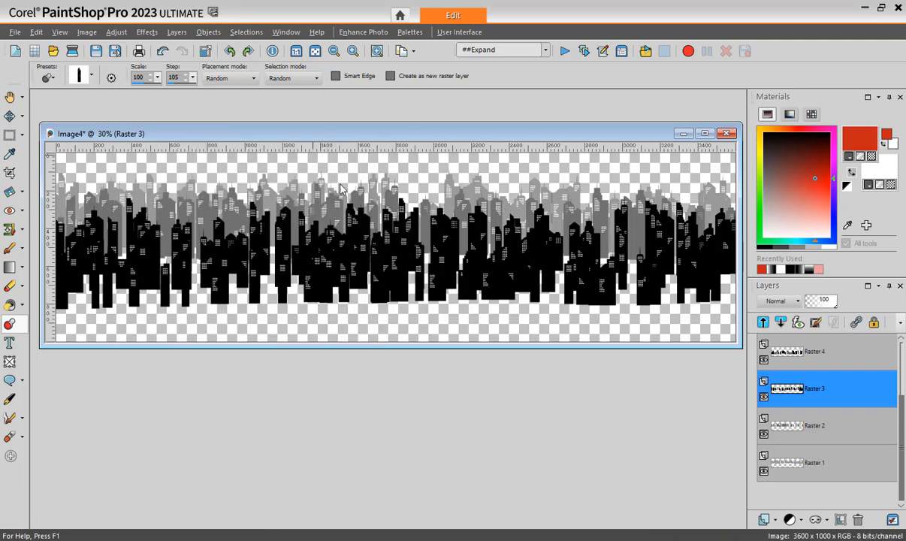
{"action": "left_click_drag", "start_coordinate": [440, 270], "coordinate": [434, 269]}
{"action": "left_click", "coordinate": [407, 354]}
Lighten Raster 4 with Brightness/Contrast, setting brightness to 57 and keeping contrast at 0
{"action": "left_click", "coordinate": [796, 356]}
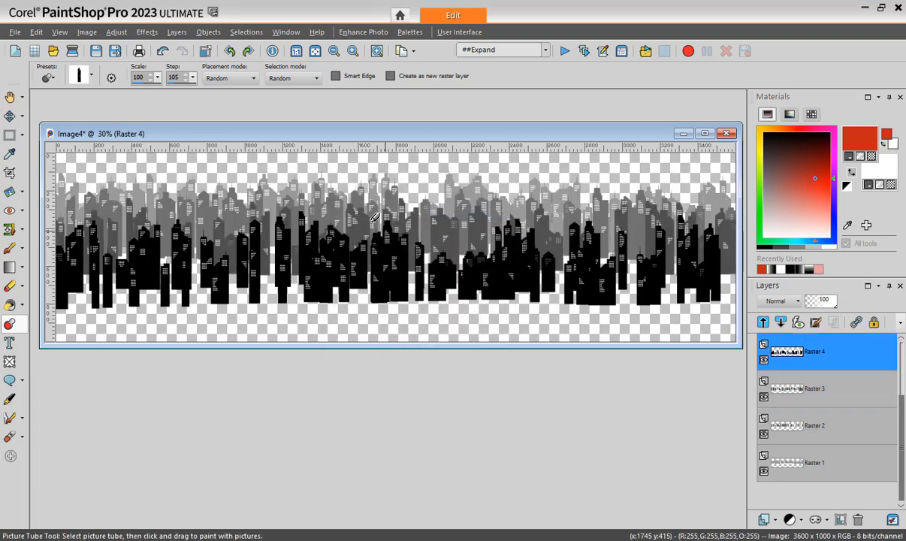
{"action": "left_click", "coordinate": [117, 31]}
{"action": "mouse_move", "coordinate": [148, 165]}
{"action": "left_click", "coordinate": [337, 179]}
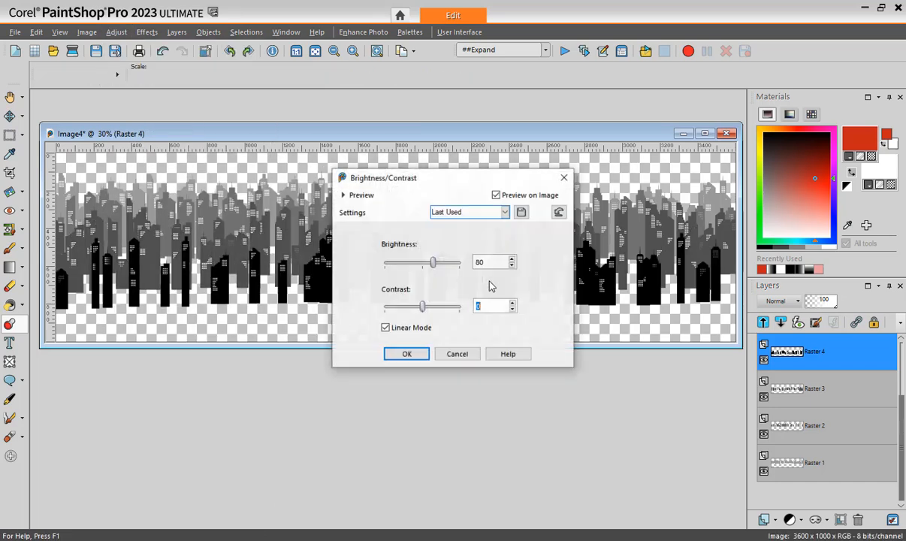
{"action": "left_click_drag", "start_coordinate": [435, 269], "coordinate": [432, 269]}
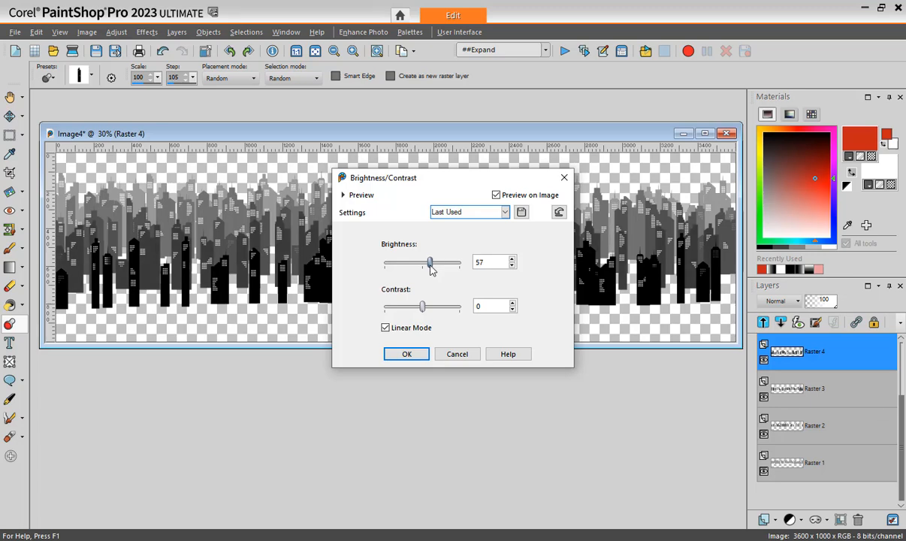
{"action": "left_click", "coordinate": [406, 354]}
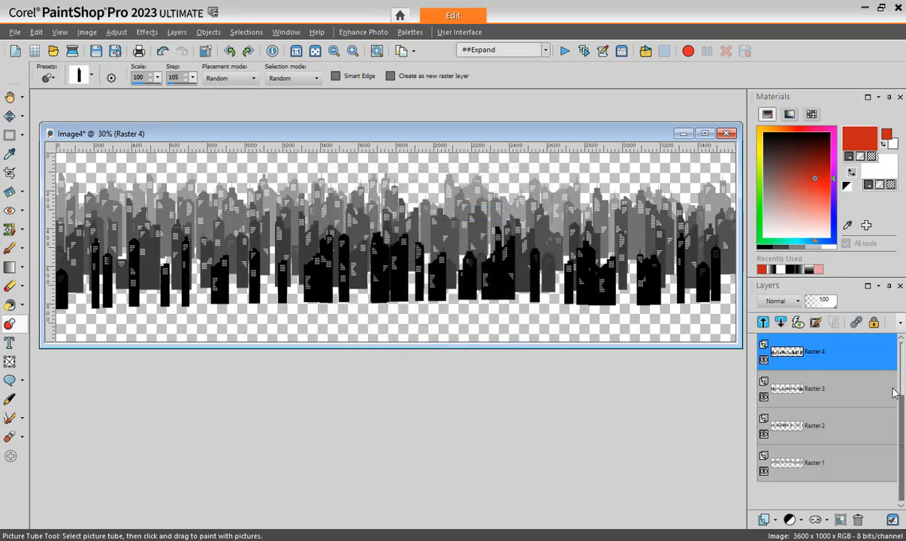
Lighten Raster 5 with Brightness/Contrast, setting brightness to 39 and keeping contrast at 0
{"action": "scroll", "coordinate": [801, 381], "scroll_direction": "up", "scroll_amount": 3}
{"action": "left_click", "coordinate": [801, 381]}
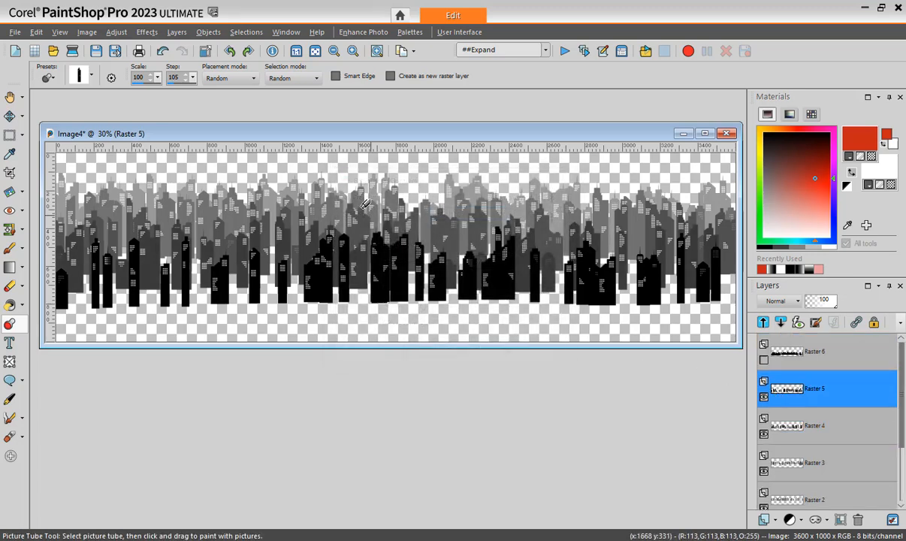
{"action": "left_click", "coordinate": [116, 33]}
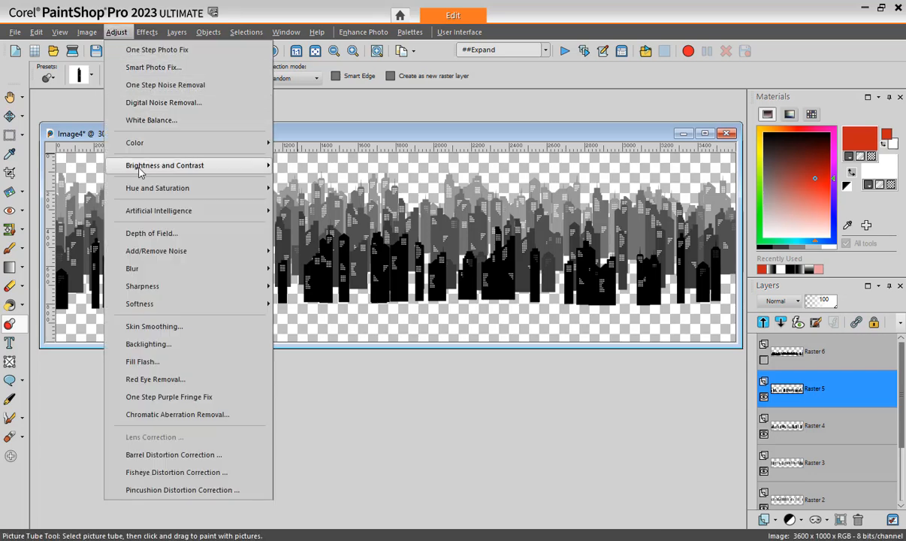
{"action": "mouse_move", "coordinate": [180, 165]}
{"action": "left_click", "coordinate": [299, 167]}
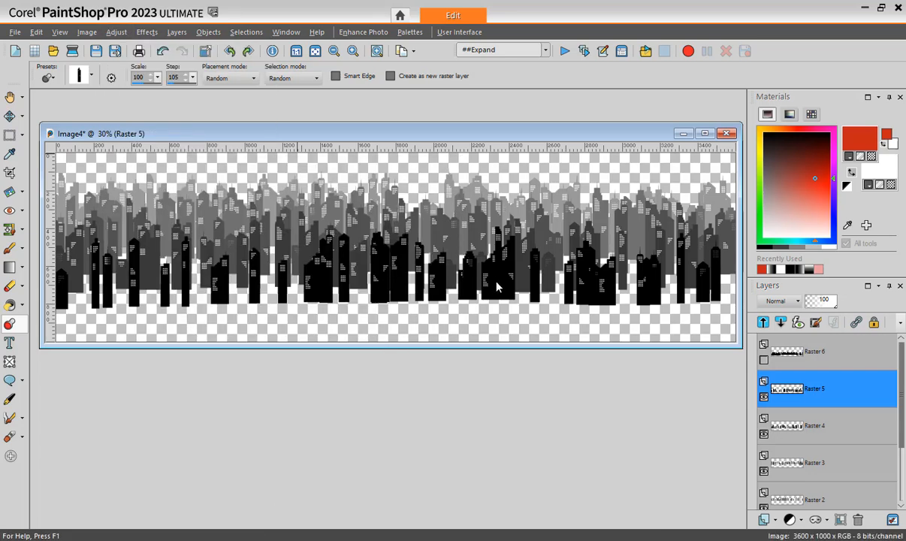
{"action": "left_click_drag", "start_coordinate": [433, 270], "coordinate": [429, 270]}
{"action": "left_click", "coordinate": [408, 354]}
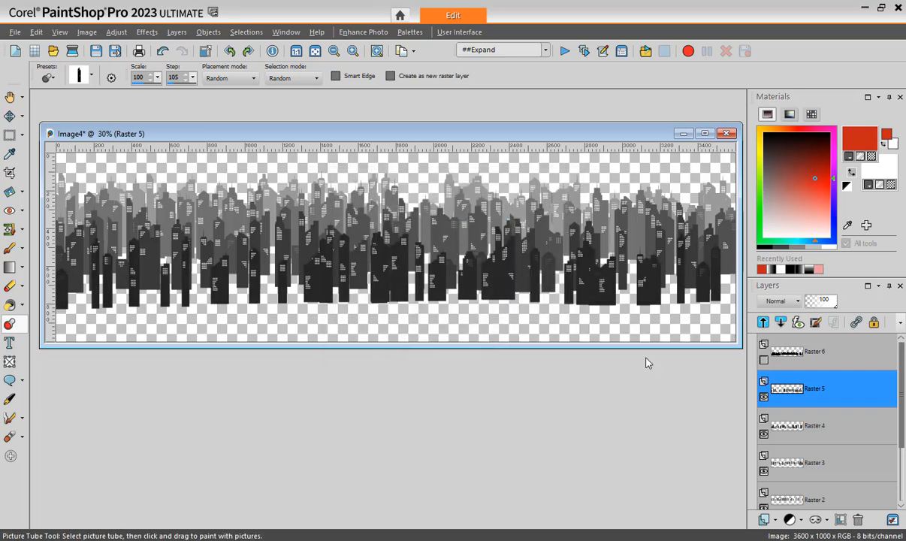
Show Raster 6 and lighten it slightly with Brightness/Contrast, setting brightness to 16 and keeping contrast at 0
{"action": "left_click", "coordinate": [764, 361]}
{"action": "left_click", "coordinate": [789, 359]}
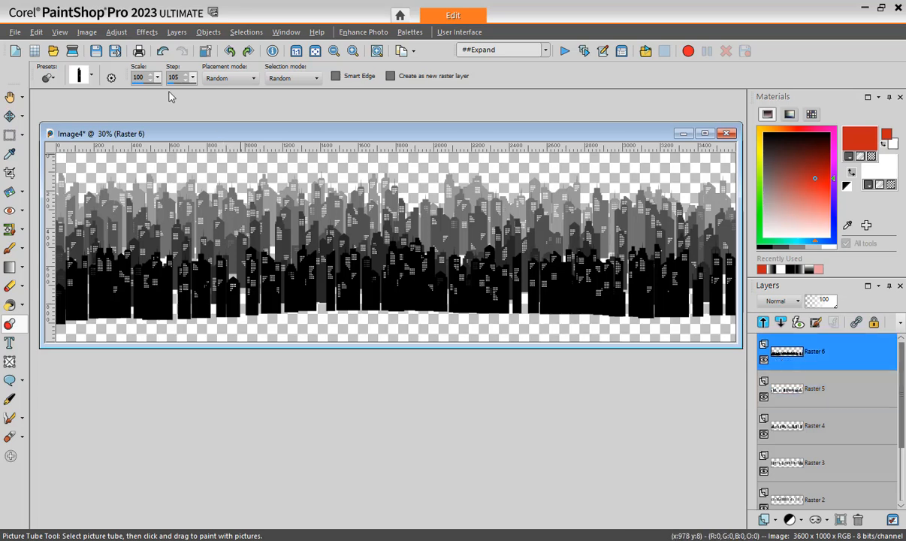
{"action": "left_click", "coordinate": [116, 31]}
{"action": "mouse_move", "coordinate": [199, 165]}
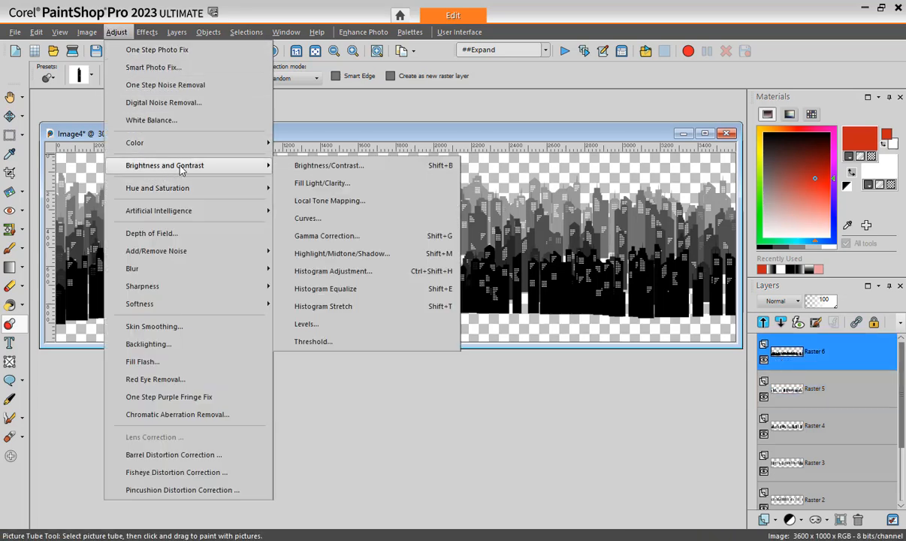
{"action": "left_click", "coordinate": [301, 166]}
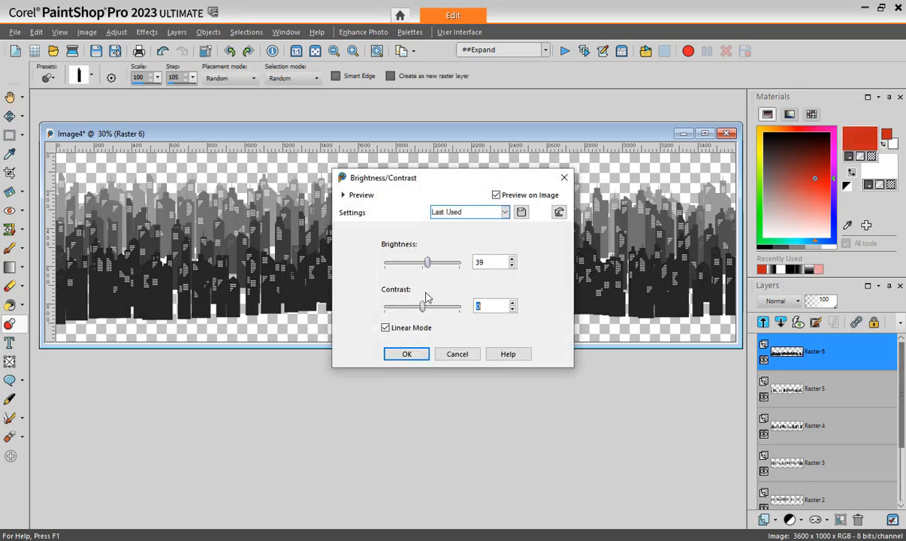
{"action": "left_click_drag", "start_coordinate": [427, 269], "coordinate": [426, 270]}
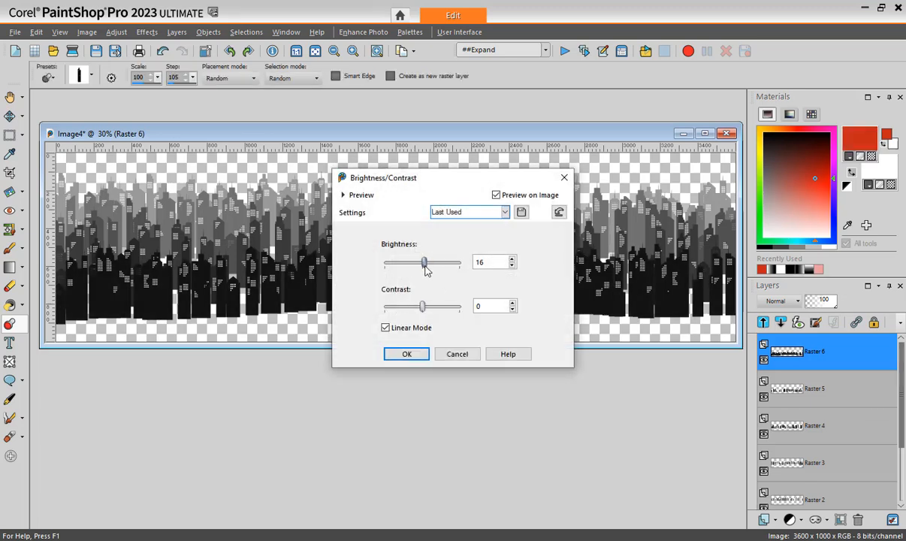
{"action": "left_click", "coordinate": [410, 356]}
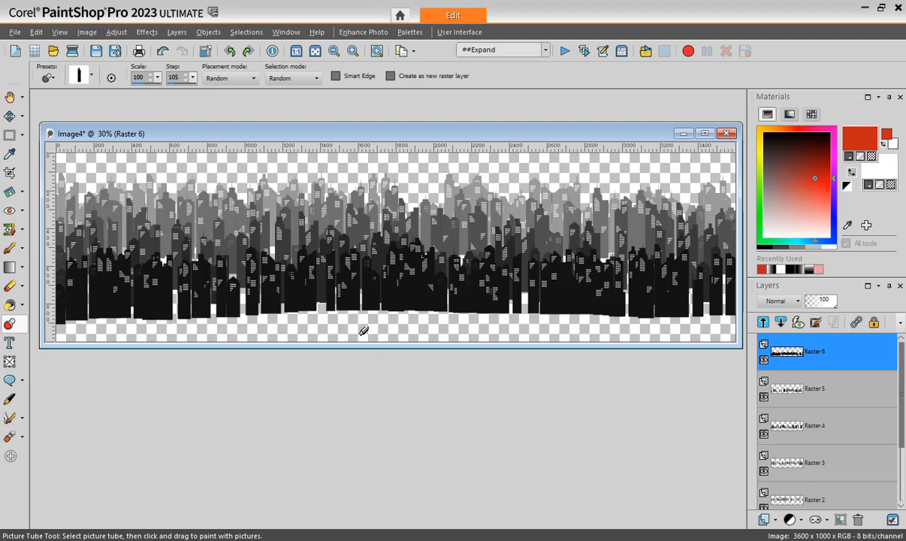
Colorize Raster 6 green with hue 74 and saturation 255
{"action": "left_click", "coordinate": [116, 33]}
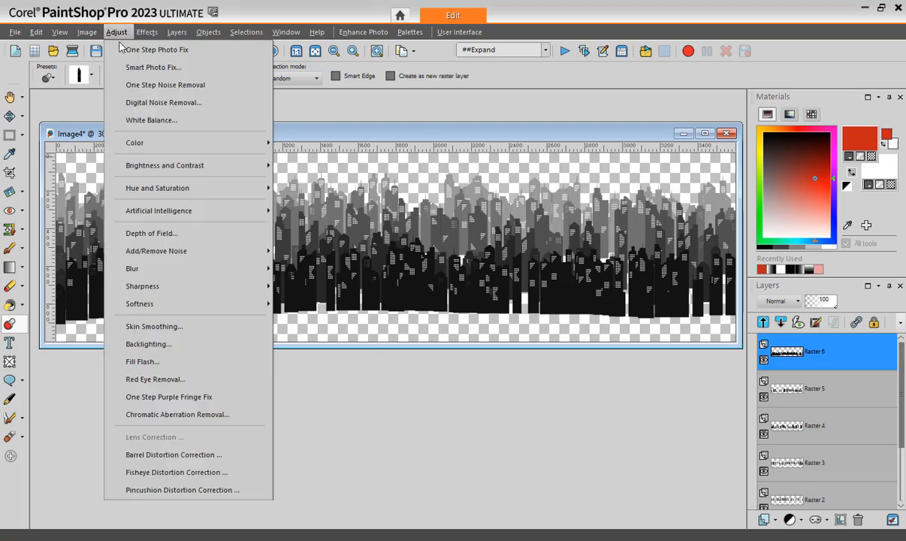
{"action": "mouse_move", "coordinate": [136, 188]}
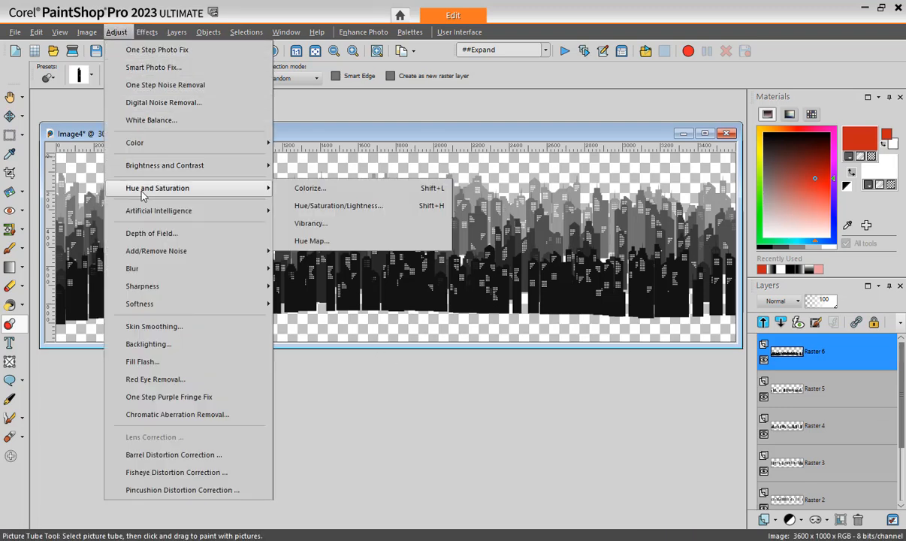
{"action": "left_click", "coordinate": [319, 190]}
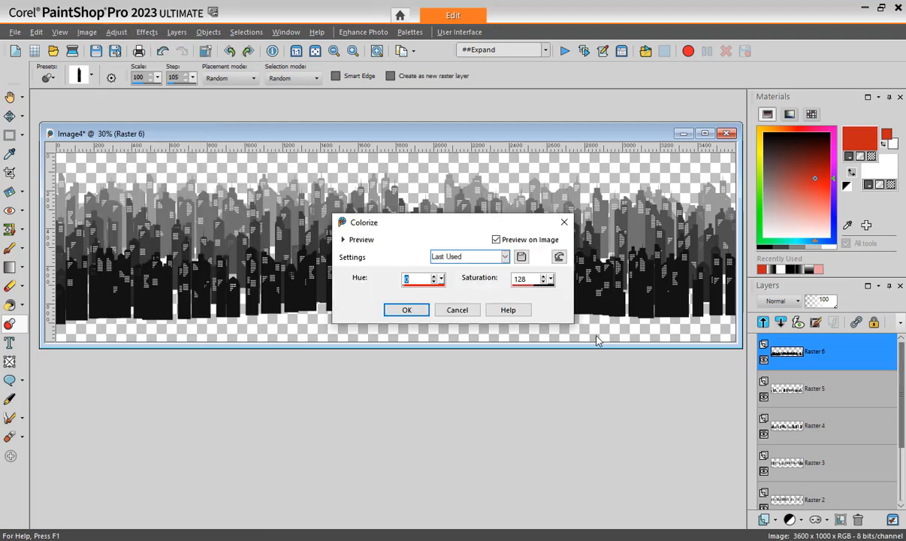
{"action": "left_click_drag", "start_coordinate": [471, 228], "coordinate": [565, 311]}
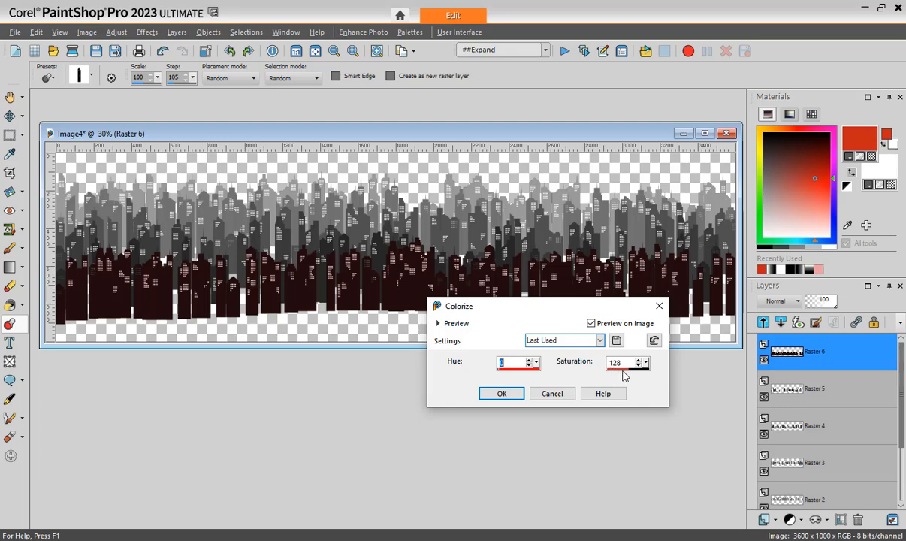
{"action": "left_click_drag", "start_coordinate": [626, 370], "coordinate": [666, 376]}
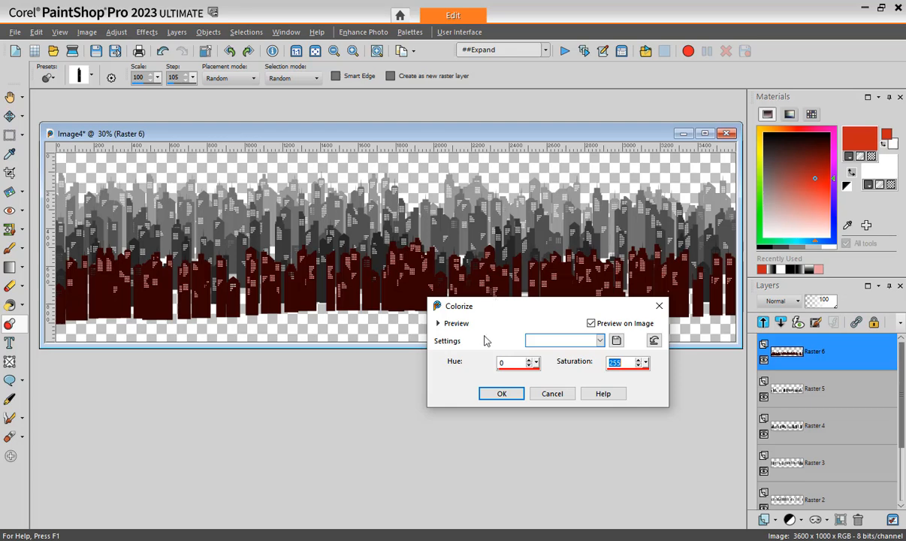
{"action": "double_click", "coordinate": [504, 368]}
{"action": "type", "text": "70"}
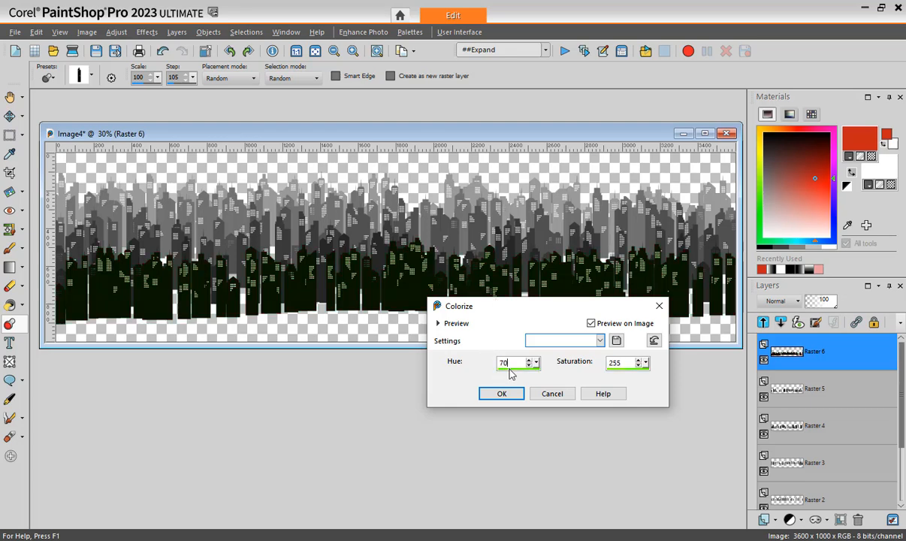
{"action": "left_click", "coordinate": [500, 395]}
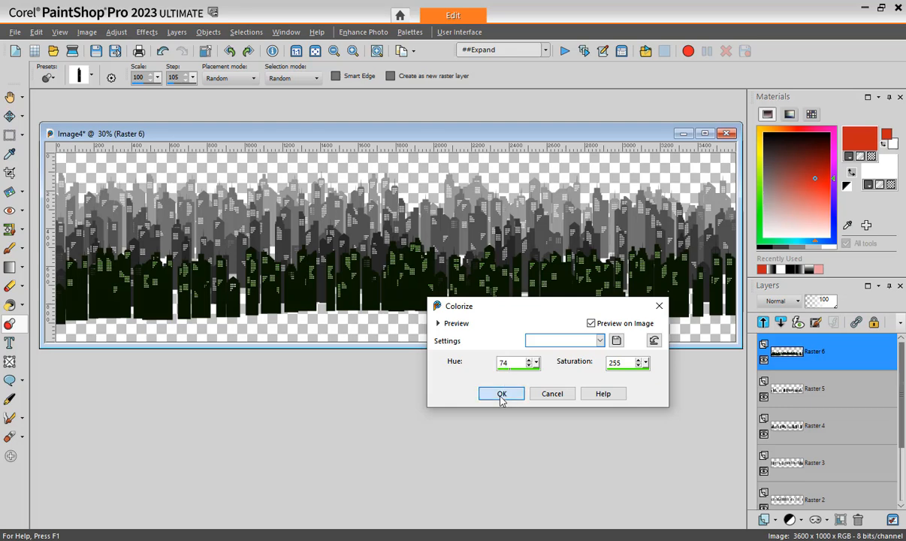
Repeat the same Colorize adjustment on Raster 5, Raster 4, Raster 3, Raster 2 and Raster 1 in turn
{"action": "left_click", "coordinate": [804, 396]}
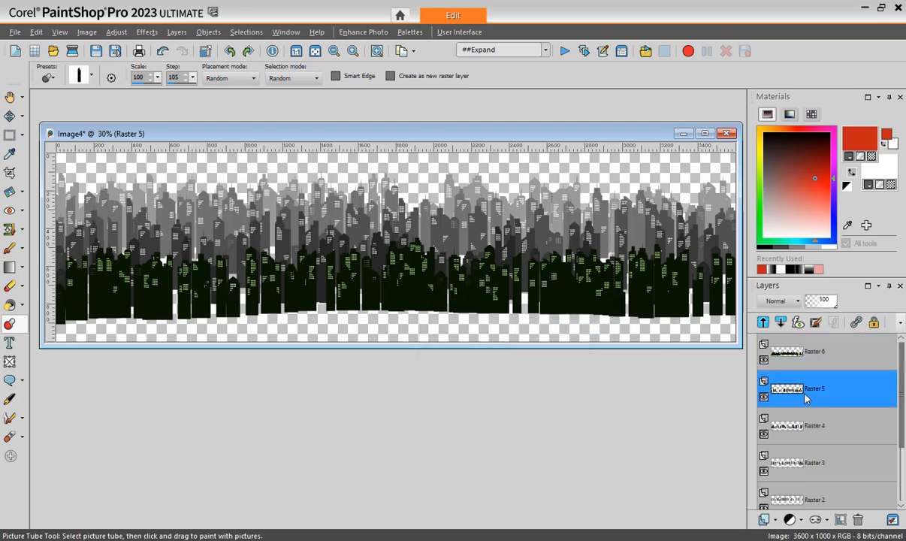
{"action": "key", "text": "ctrl+y"}
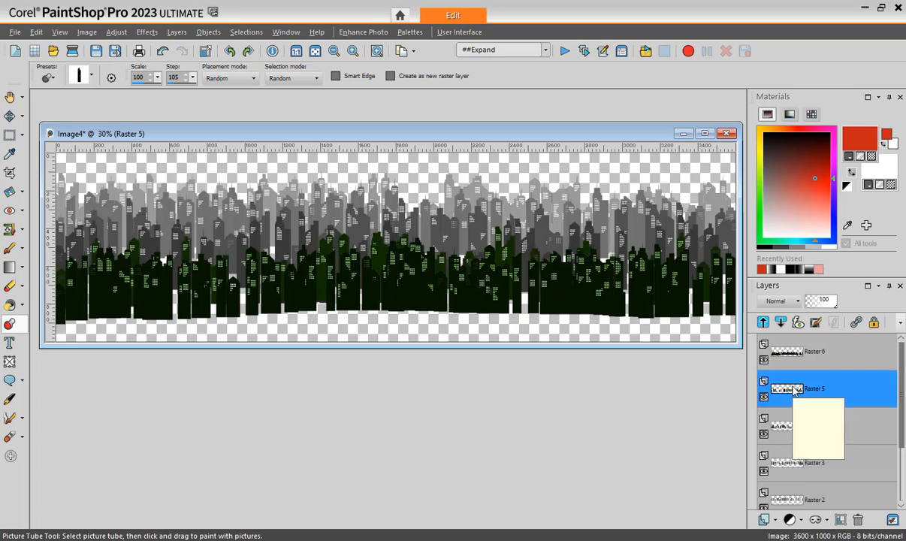
{"action": "left_click", "coordinate": [798, 429]}
{"action": "key", "text": "ctrl+y"}
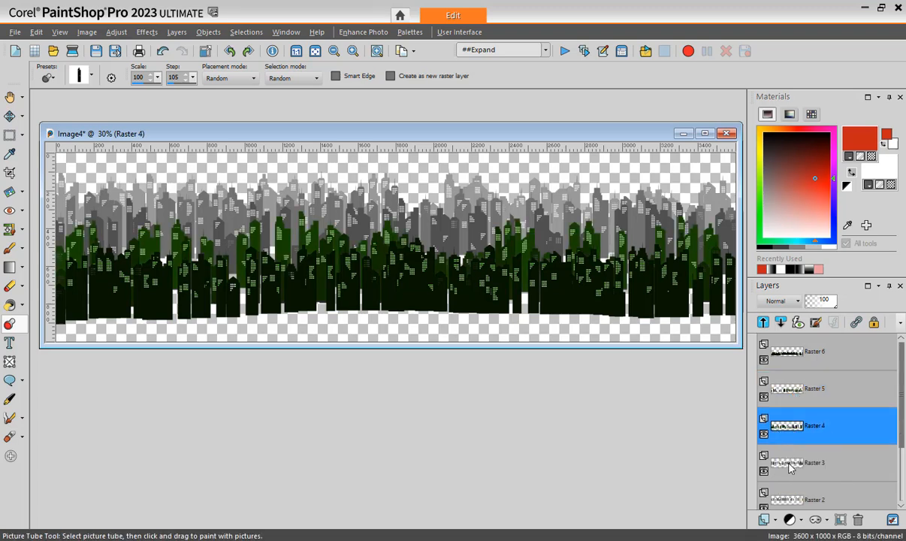
{"action": "left_click", "coordinate": [782, 464]}
{"action": "key", "text": "ctrl+y"}
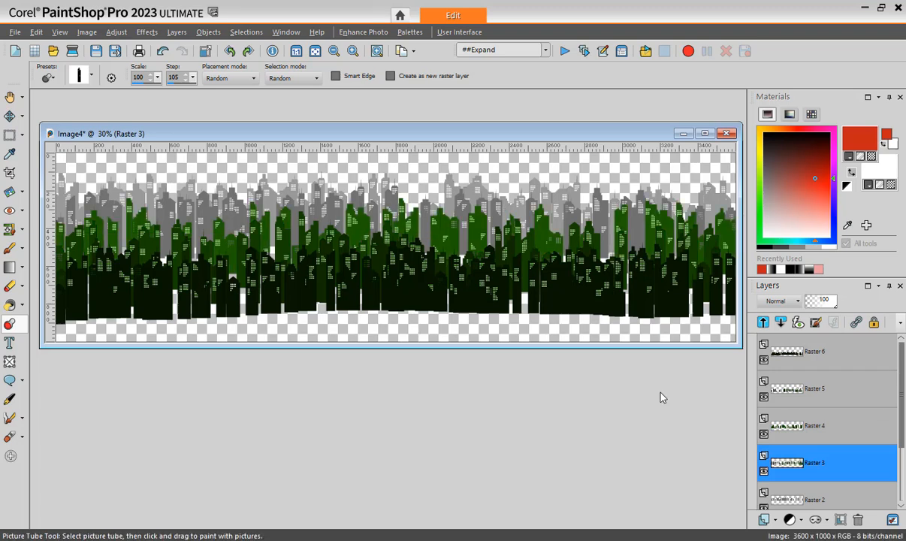
{"action": "left_click", "coordinate": [789, 502]}
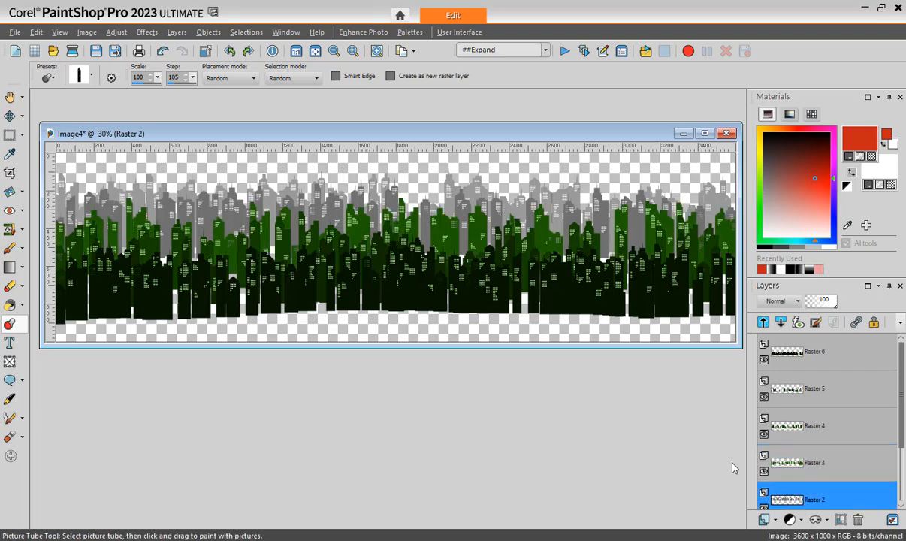
{"action": "key", "text": "ctrl+y"}
{"action": "scroll", "coordinate": [825, 468], "scroll_direction": "down", "scroll_amount": 2}
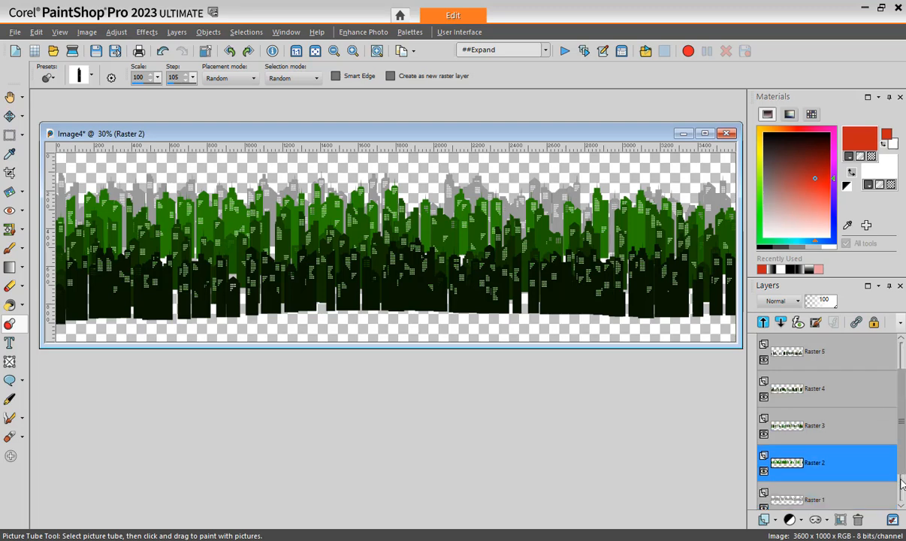
{"action": "left_click", "coordinate": [791, 465]}
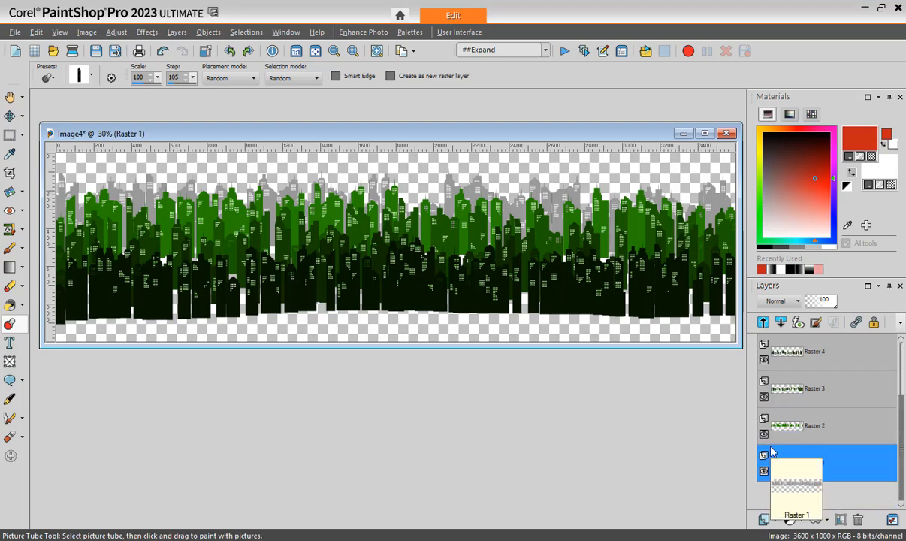
{"action": "key", "text": "ctrl+y"}
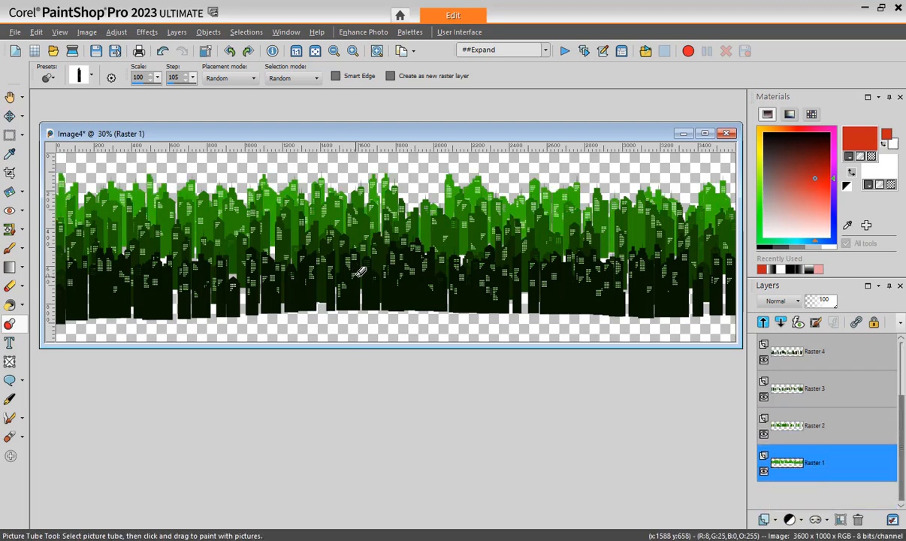
Shift the rear skyline layer, Raster 1, slightly down and nudge the dark front layers to close gaps between the buildings
{"action": "key", "text": "m"}
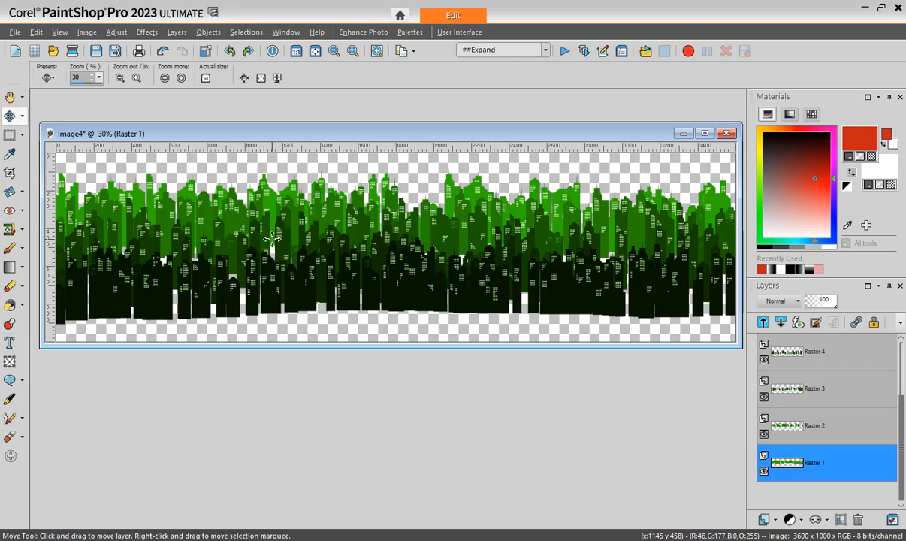
{"action": "mouse_move", "coordinate": [273, 239]}
{"action": "left_mouse_down"}
{"action": "mouse_move", "coordinate": [264, 247]}
{"action": "mouse_move", "coordinate": [273, 248]}
{"action": "left_mouse_up"}
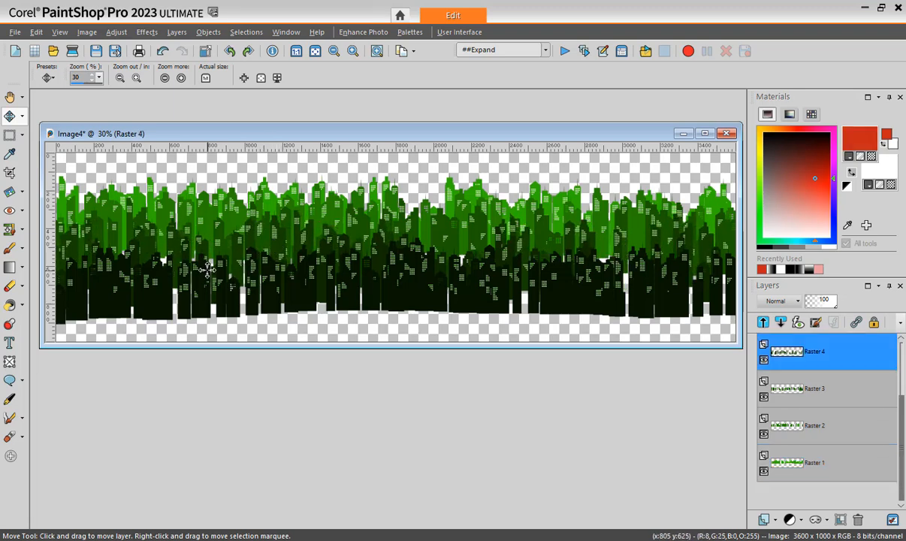
{"action": "left_click_drag", "start_coordinate": [202, 264], "coordinate": [205, 265]}
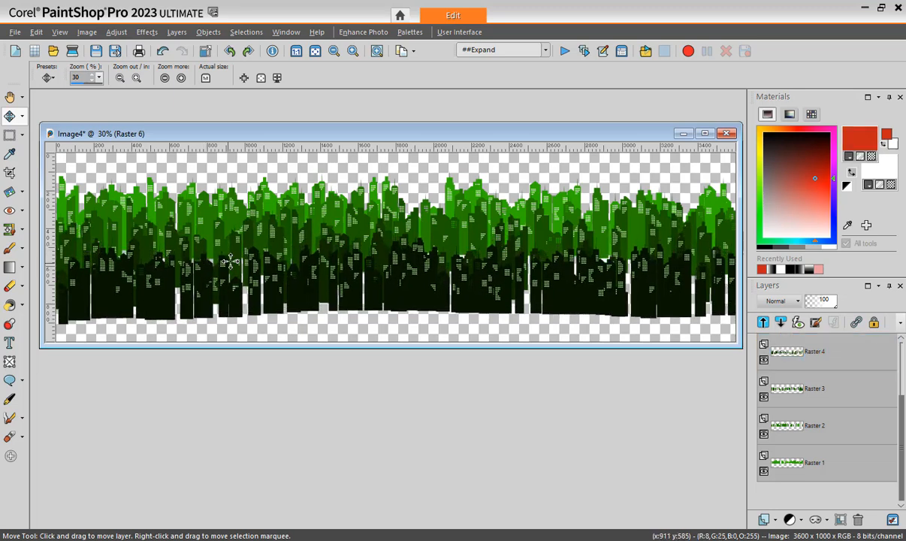
{"action": "left_click", "coordinate": [234, 259]}
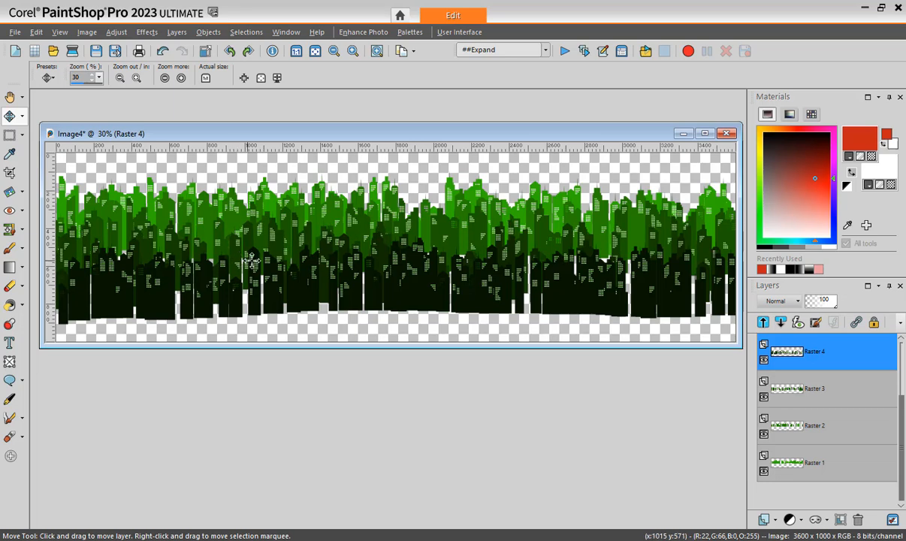
{"action": "left_click_drag", "start_coordinate": [523, 273], "coordinate": [524, 272]}
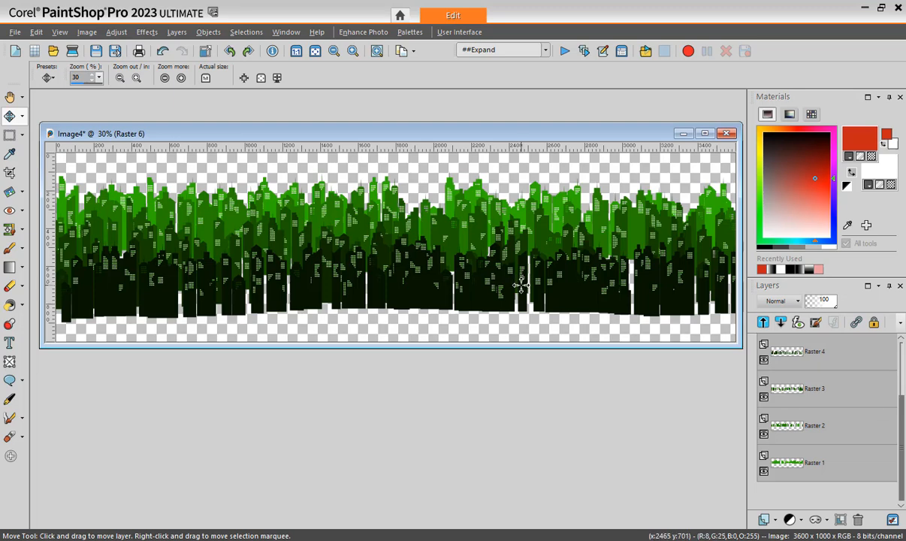
Merge all visible skyline layers into a single layer
{"action": "right_click", "coordinate": [783, 468]}
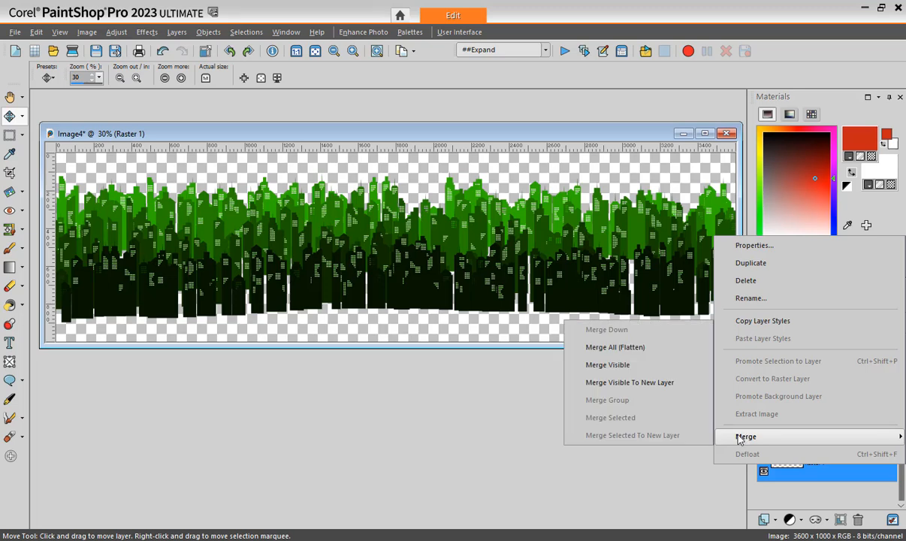
{"action": "mouse_move", "coordinate": [748, 442]}
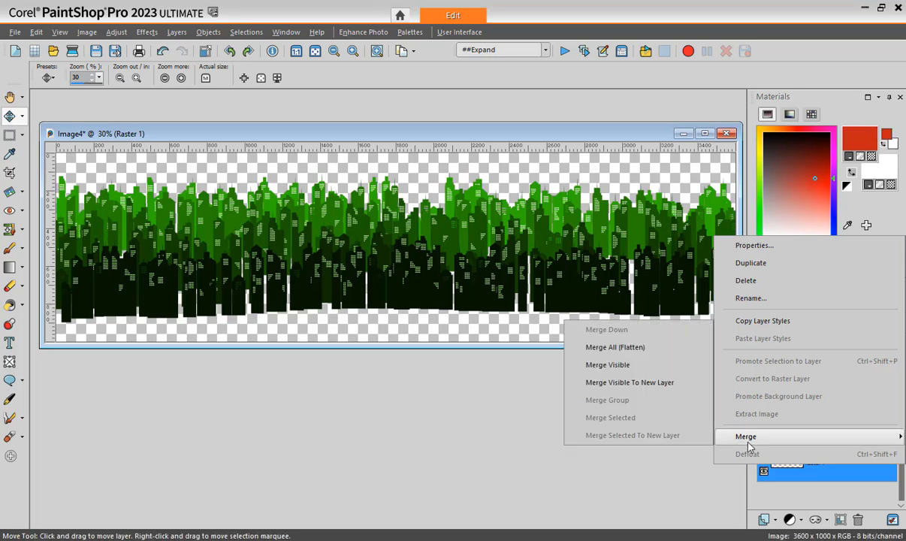
{"action": "left_click", "coordinate": [607, 366]}
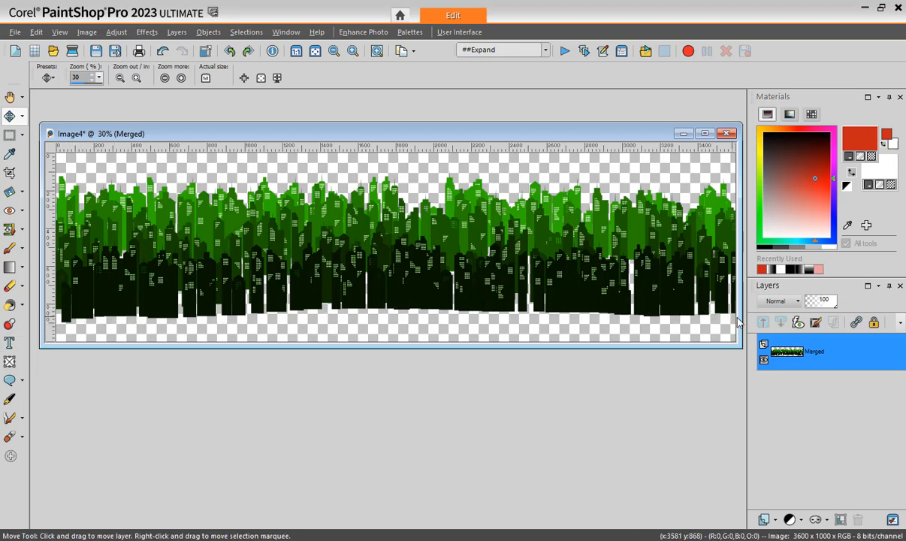
Crop the image to a full-width rectangular selection about 773 pixels high, trimming the uneven building bases and some empty space above the skyline
{"action": "left_click", "coordinate": [9, 135]}
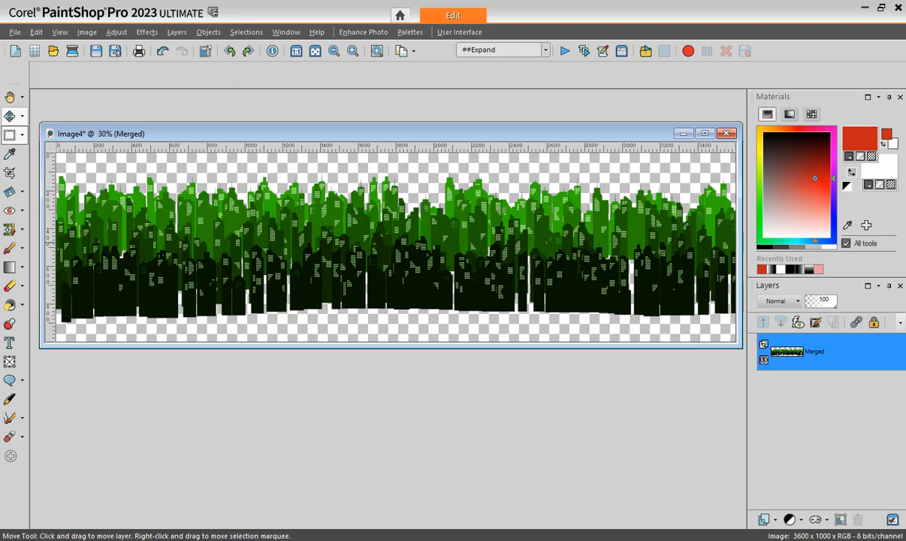
{"action": "left_click_drag", "start_coordinate": [42, 261], "coordinate": [34, 261]}
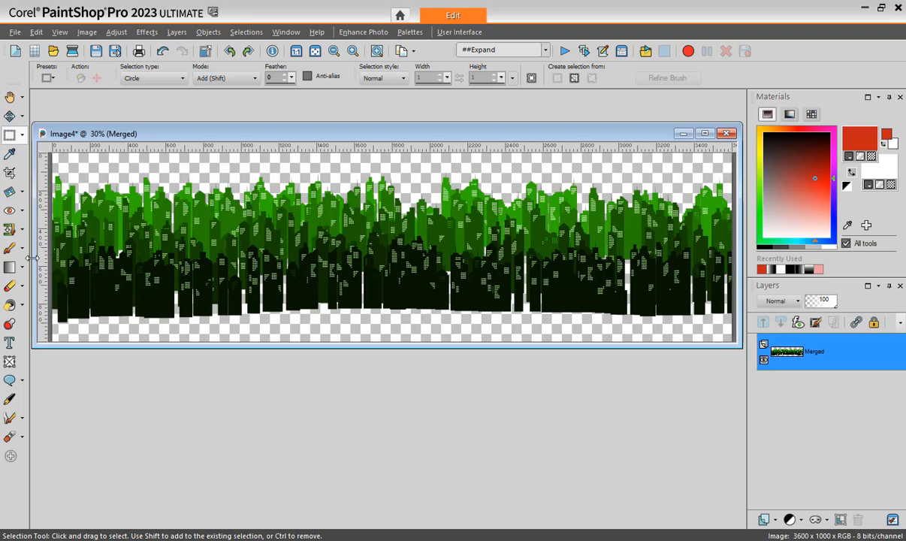
{"action": "left_click", "coordinate": [168, 78]}
{"action": "left_click", "coordinate": [171, 89]}
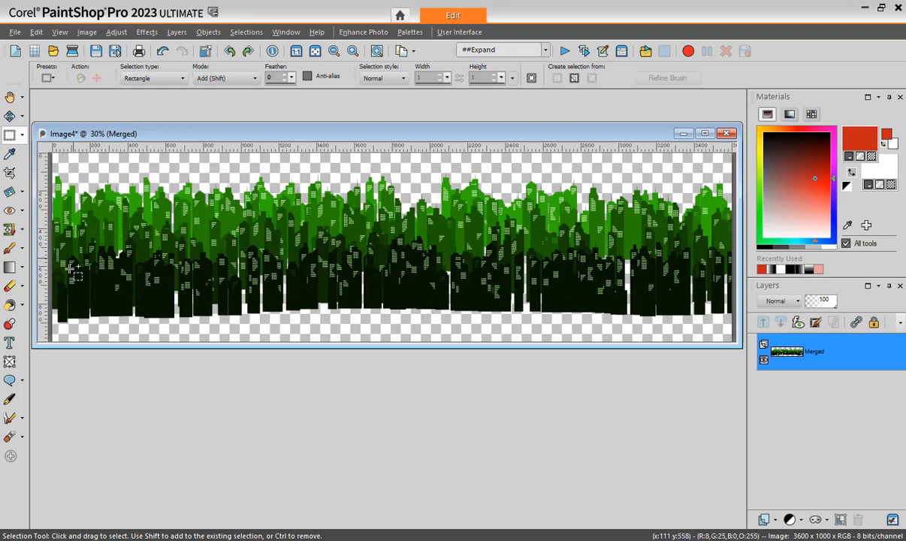
{"action": "mouse_move", "coordinate": [58, 314]}
{"action": "left_mouse_down"}
{"action": "mouse_move", "coordinate": [594, 218]}
{"action": "mouse_move", "coordinate": [722, 178]}
{"action": "mouse_move", "coordinate": [740, 164]}
{"action": "left_mouse_up"}
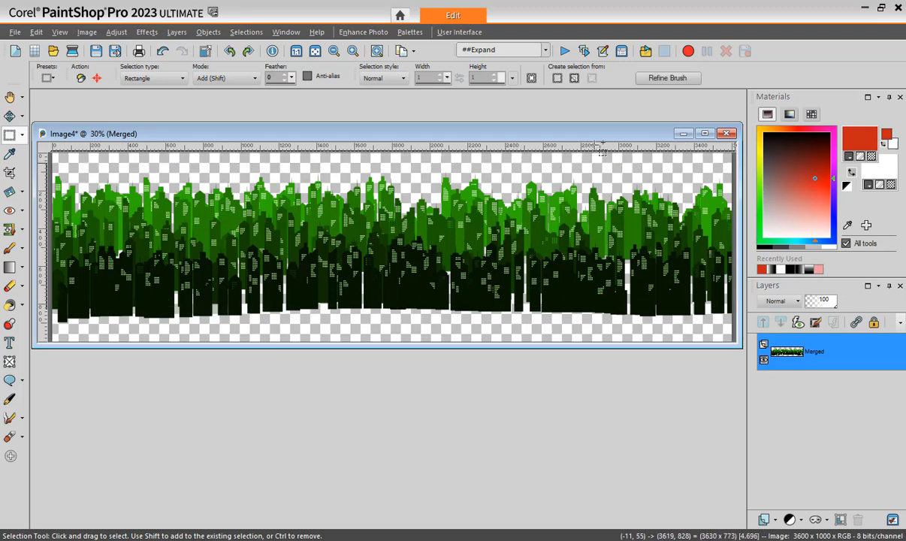
{"action": "left_click", "coordinate": [86, 32]}
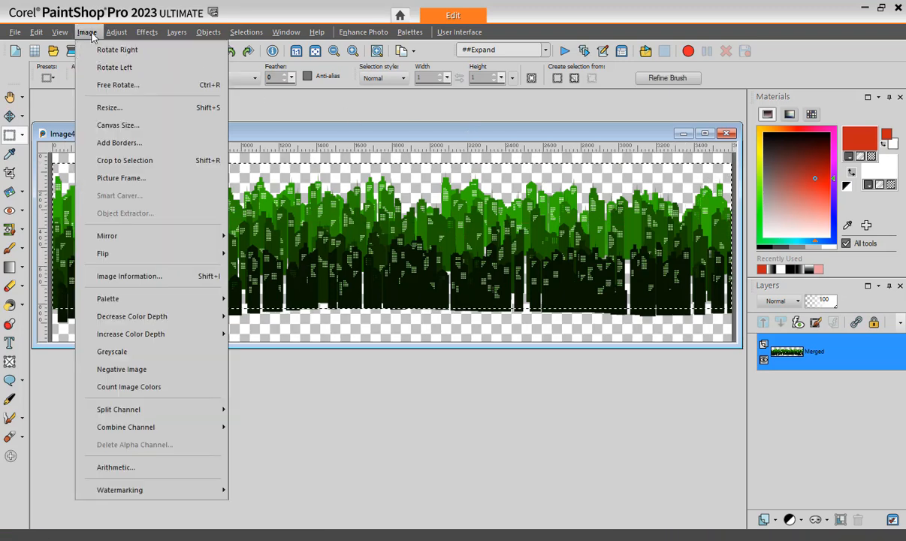
{"action": "left_click", "coordinate": [110, 161]}
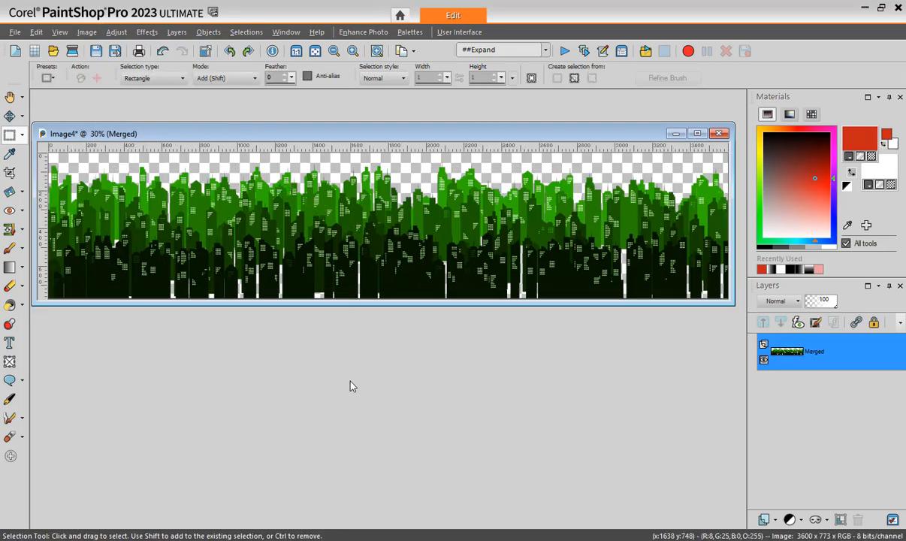